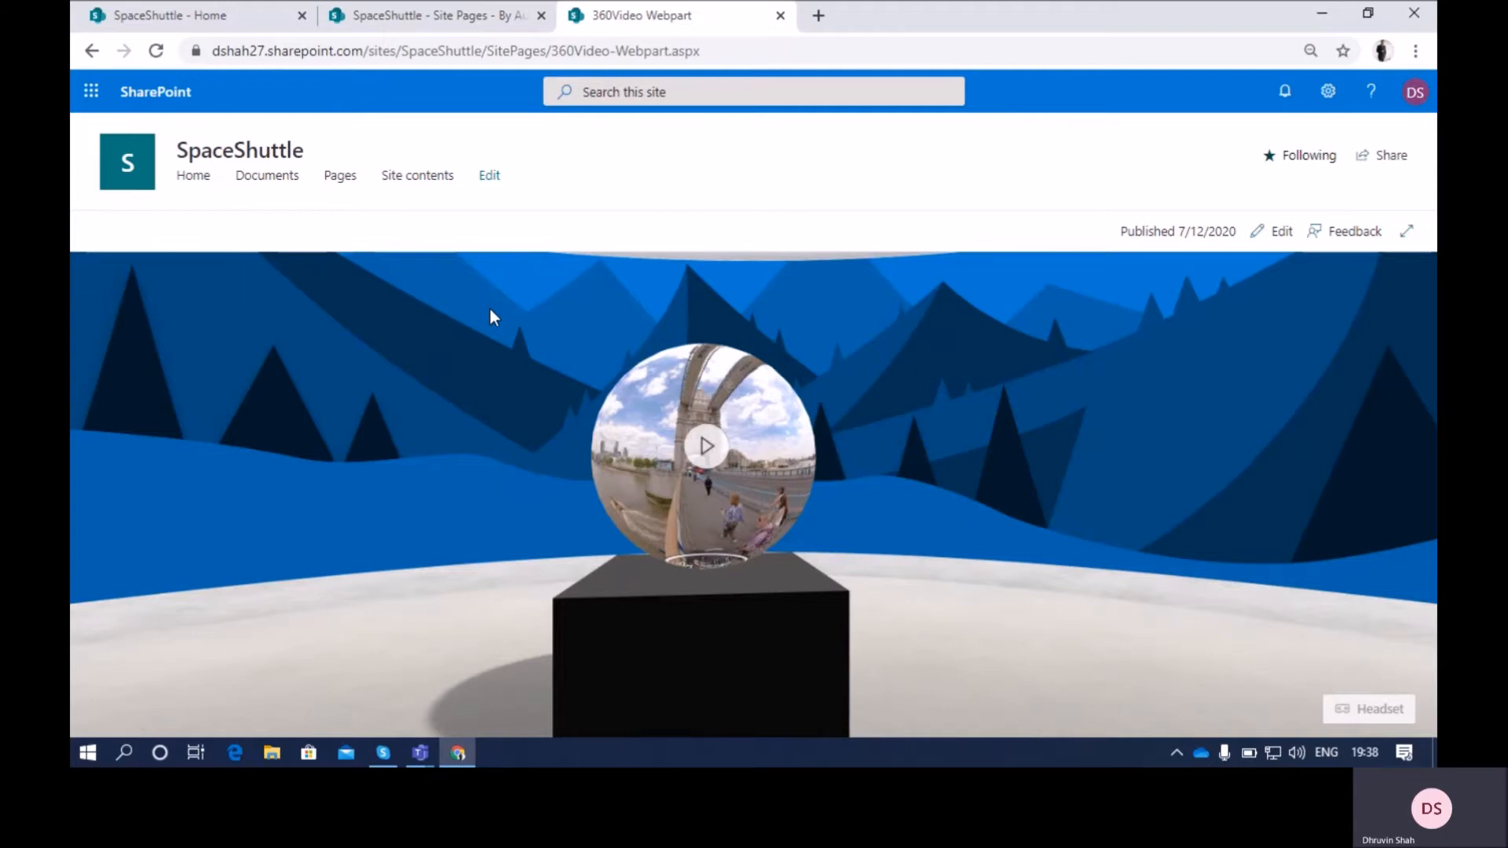
# Create a new space named 360VideoDemo on the SpaceShuttle site, using the Gallery structure
pyautogui.click(423, 8)
pyautogui.click(228, 5)
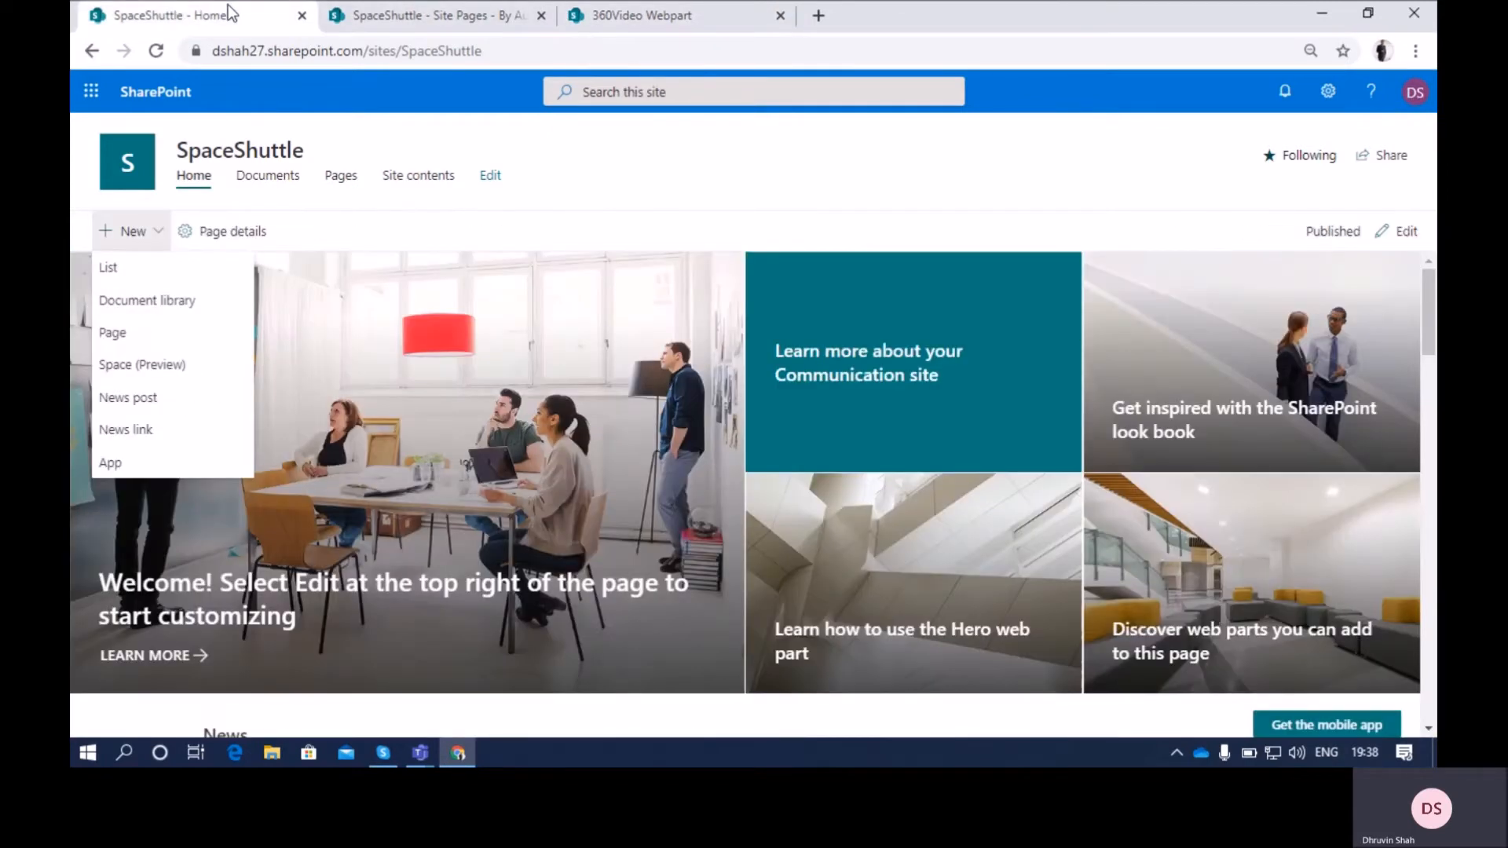
pyautogui.click(187, 366)
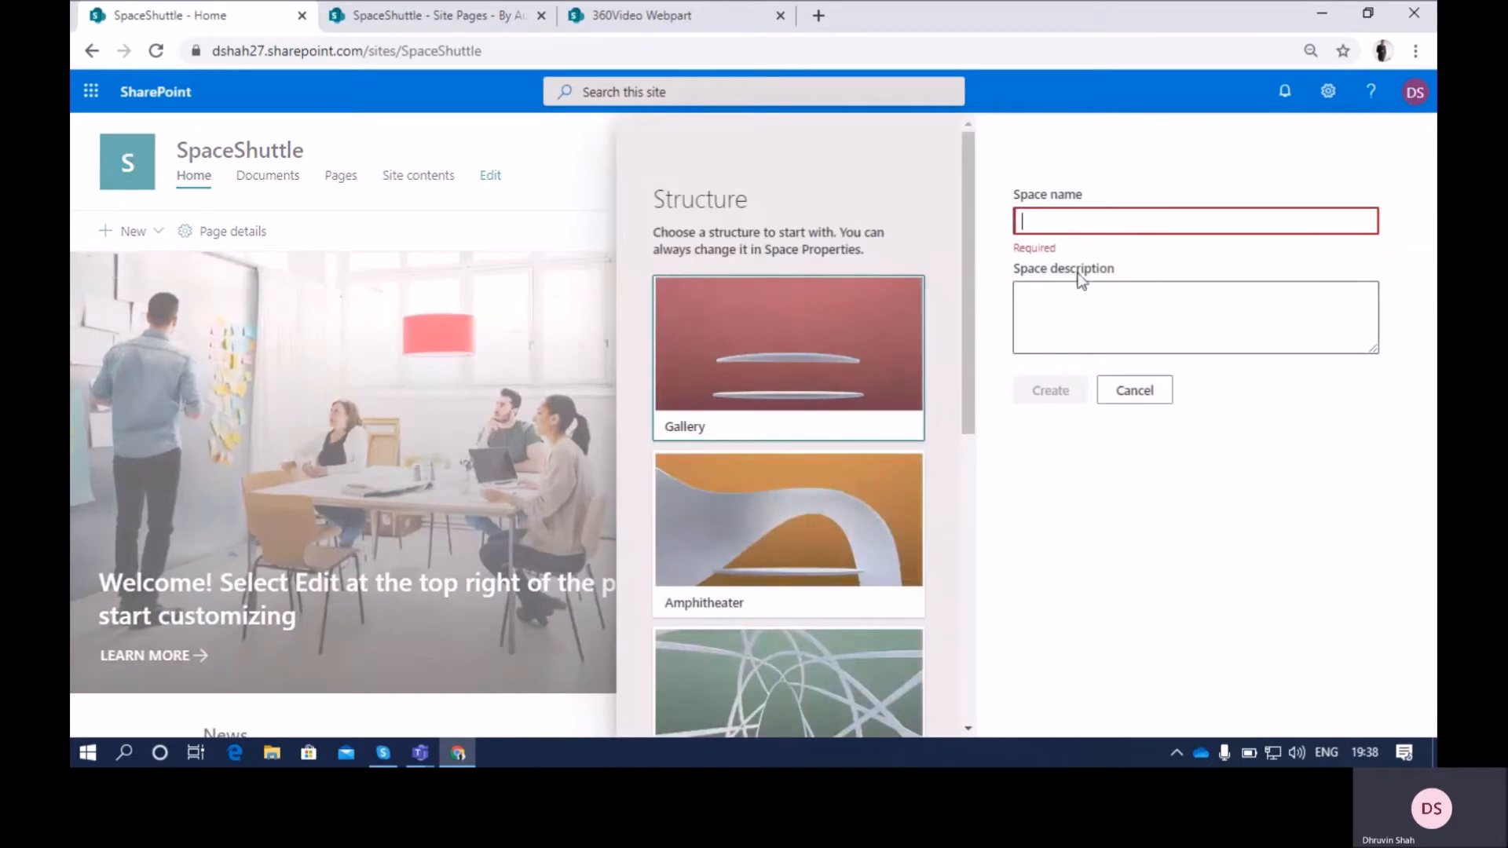
pyautogui.write('36')
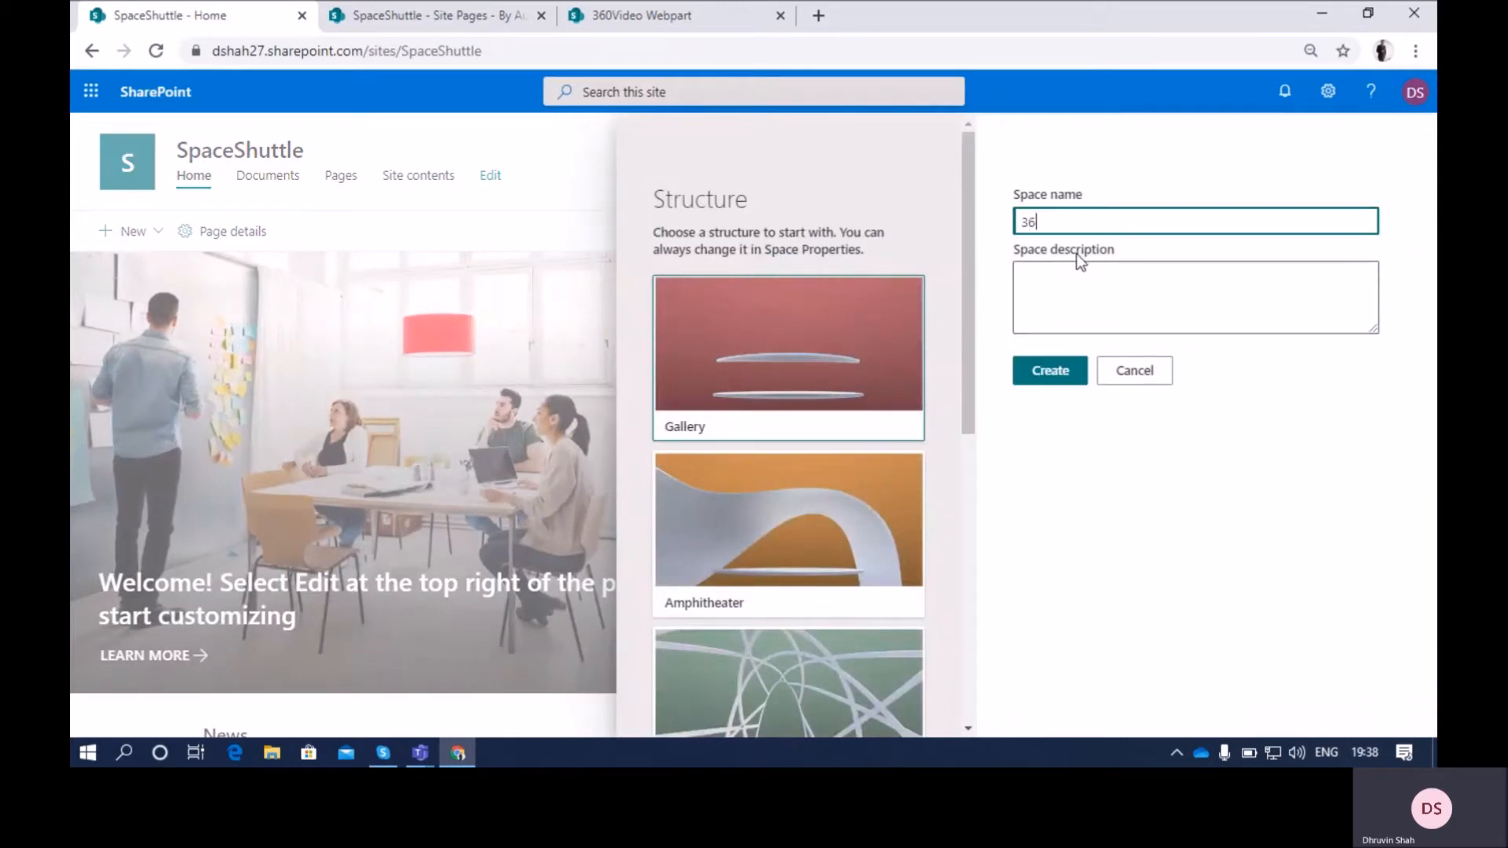
pyautogui.write('0VideoDemo')
pyautogui.click(1050, 371)
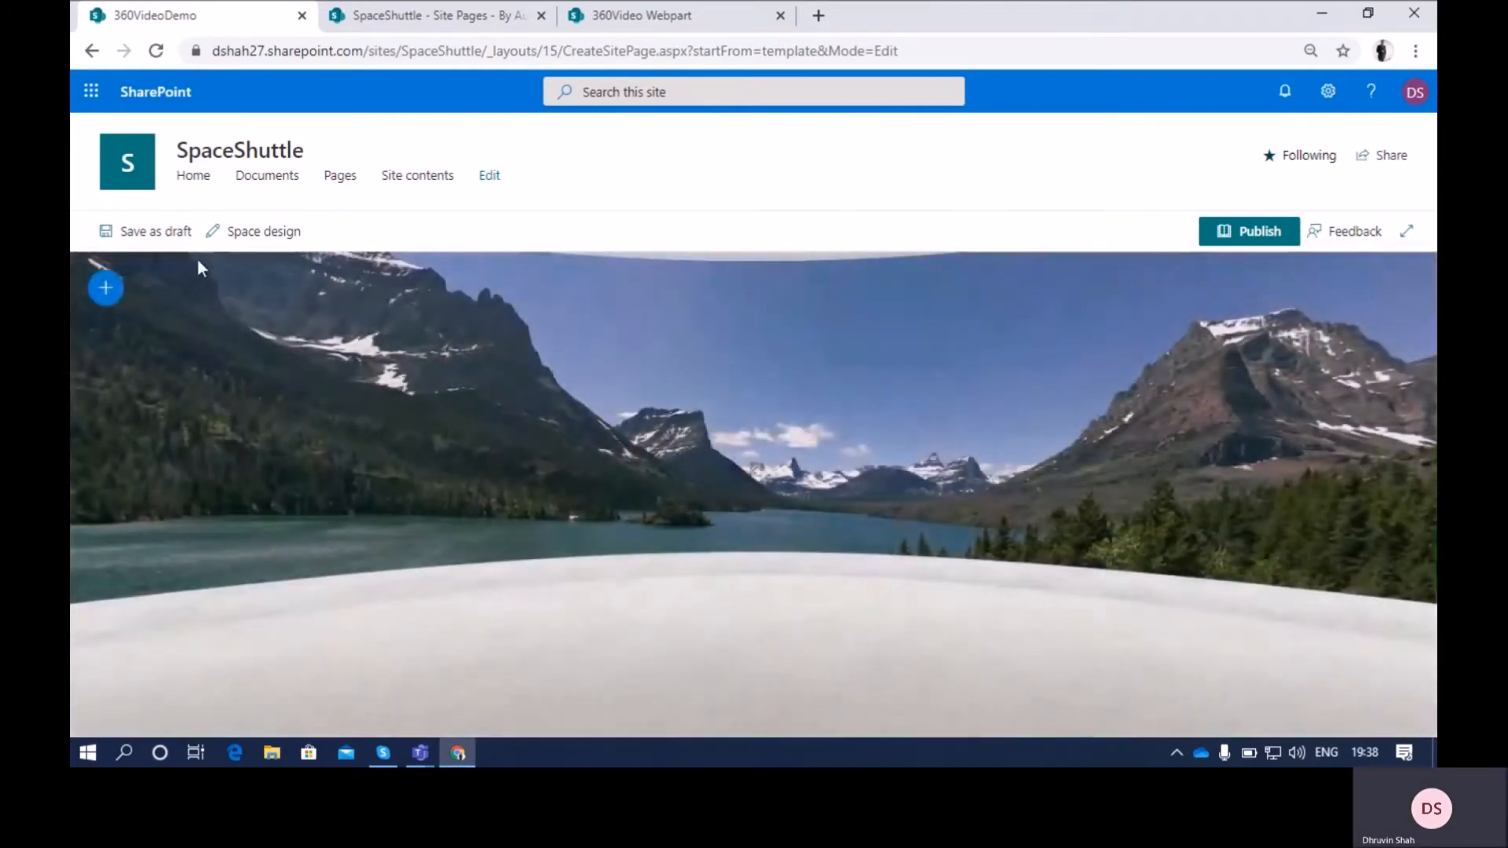
# Change the space's background to the mountain illustration in bright blue through the space design settings
pyautogui.click(236, 231)
pyautogui.scroll(-3, 1246, 565)
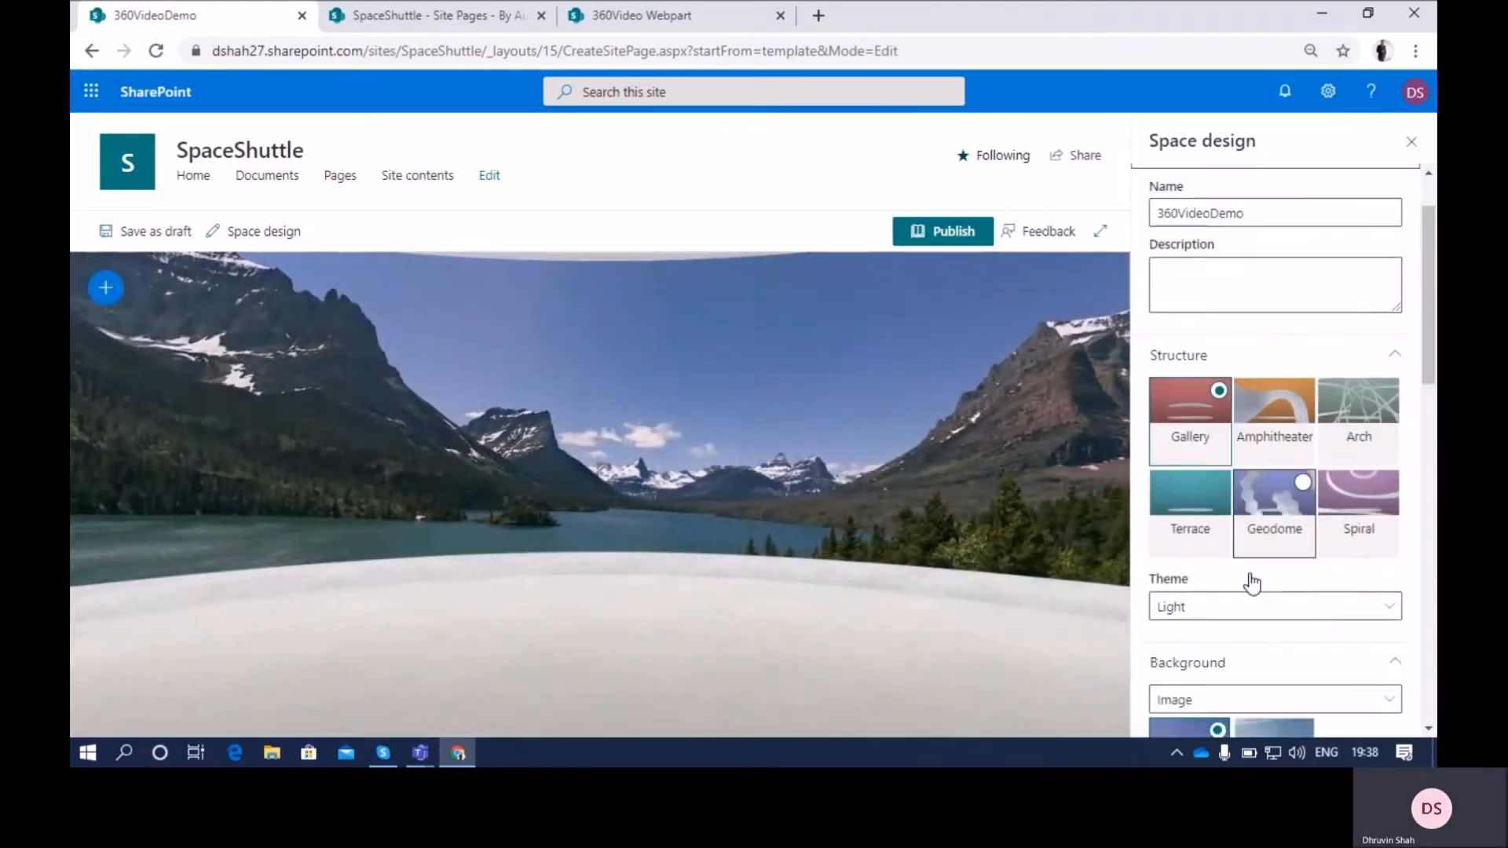
pyautogui.click(1242, 497)
pyautogui.click(1237, 518)
pyautogui.click(1232, 585)
pyautogui.click(1187, 645)
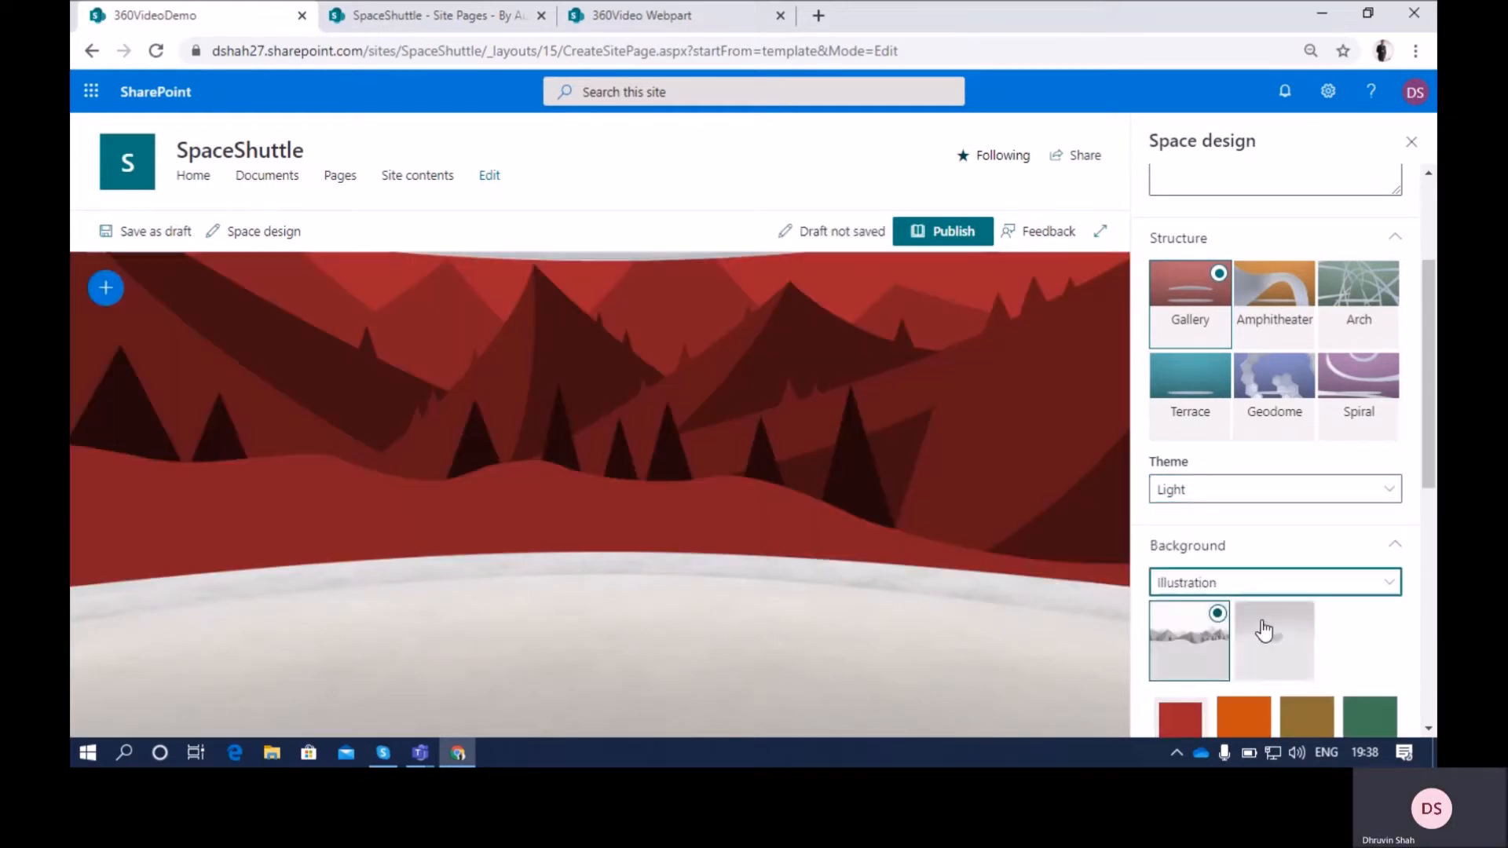
pyautogui.scroll(-3, 1273, 707)
pyautogui.click(1244, 588)
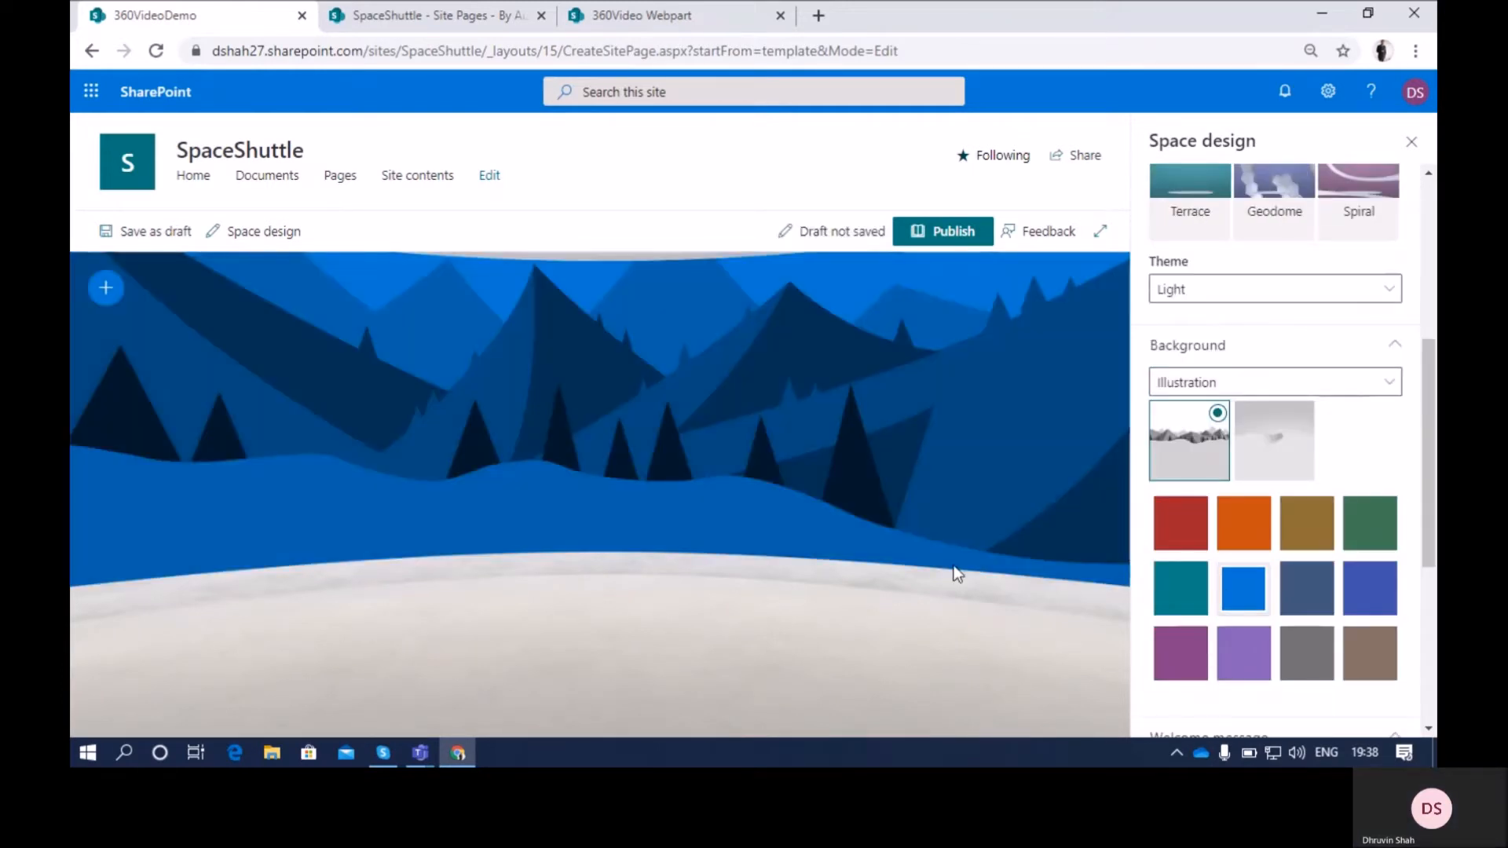
pyautogui.click(1411, 141)
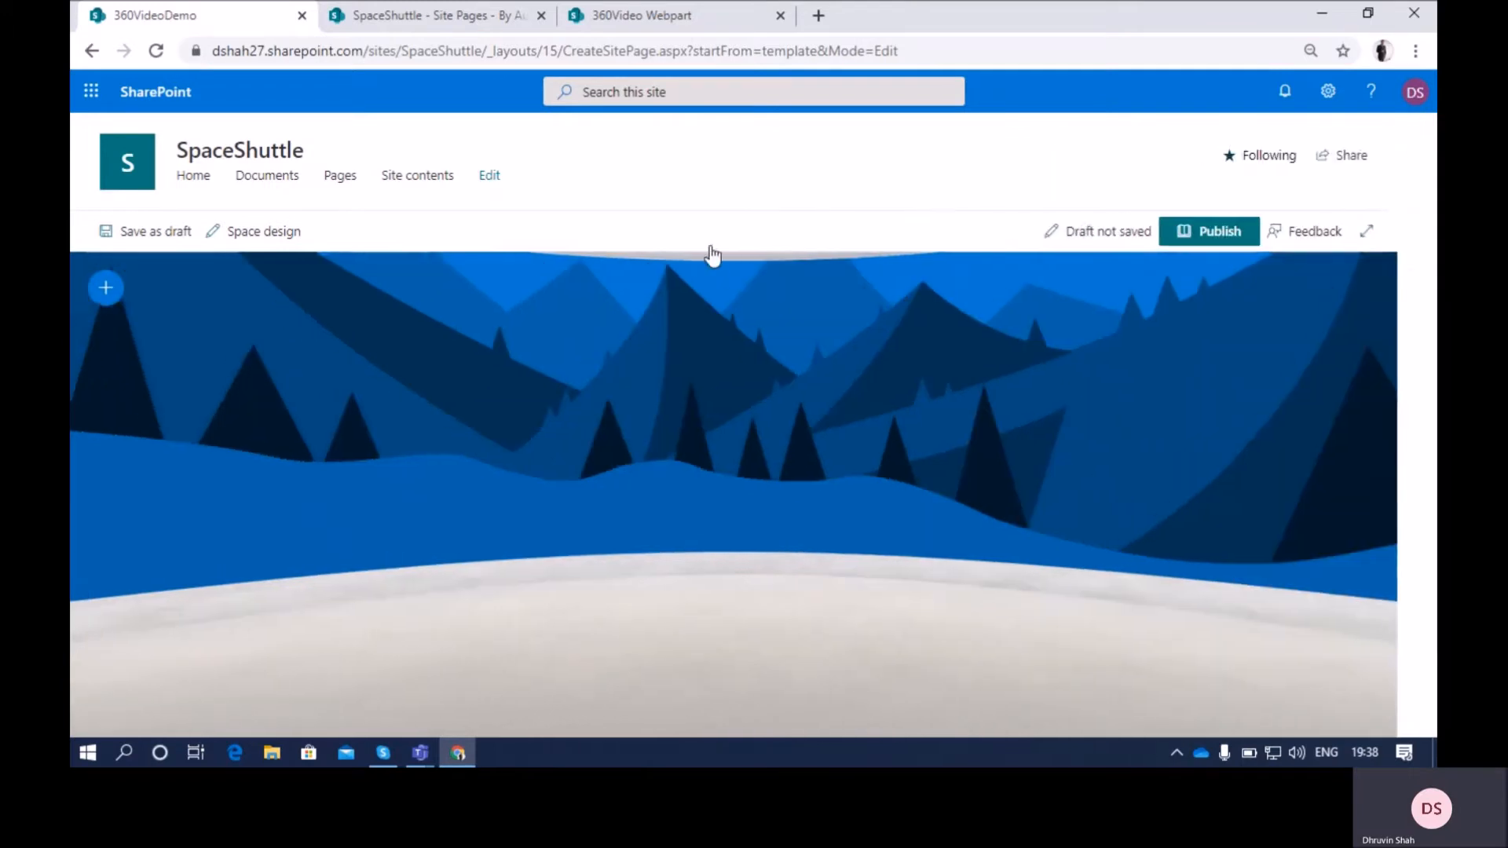
# Add a 360° video web part and place it near the middle of the space's floor
pyautogui.click(110, 289)
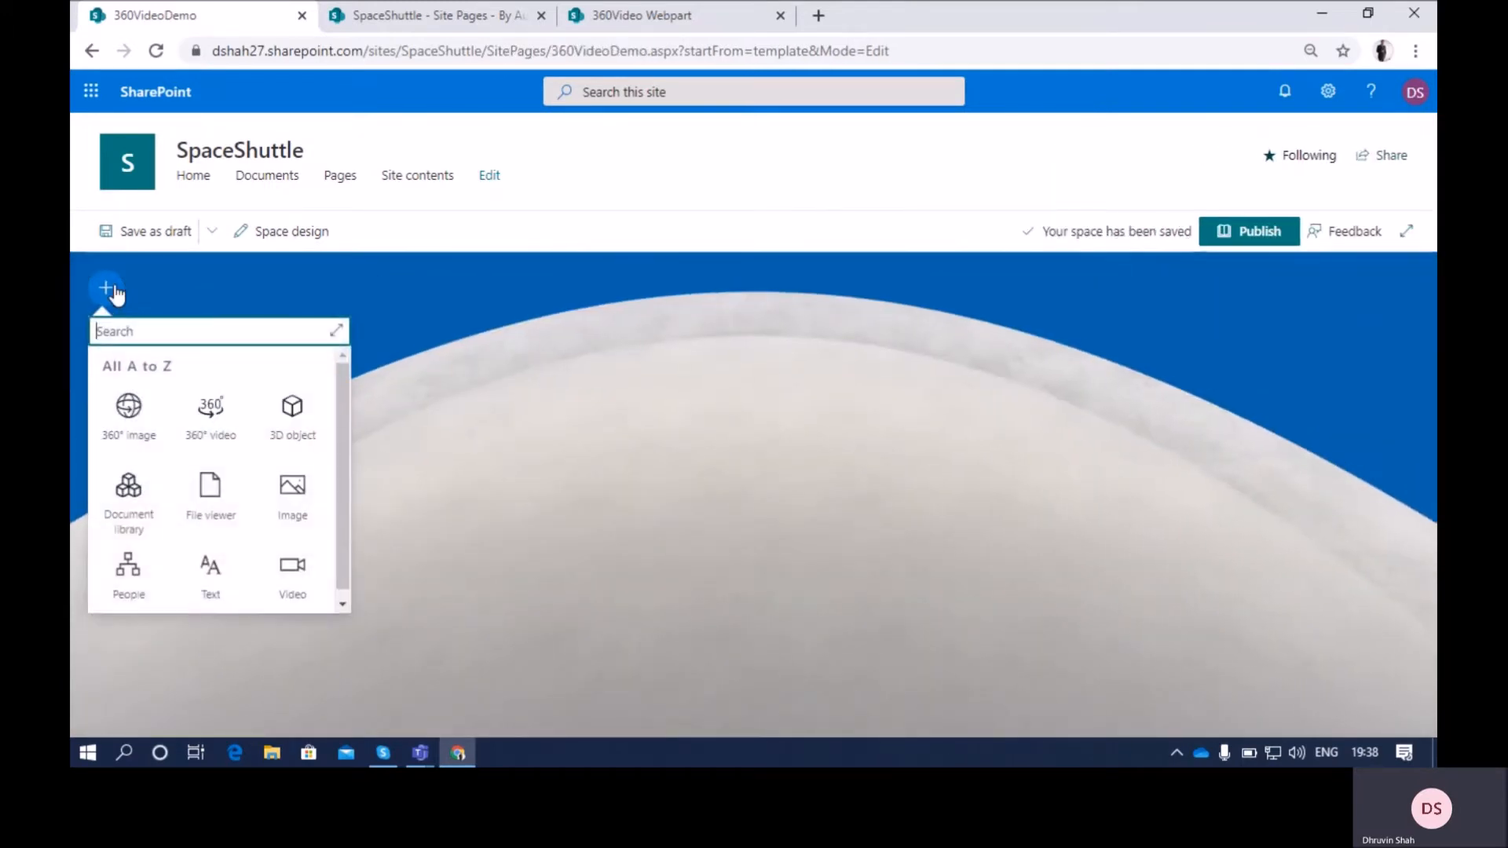
pyautogui.click(211, 416)
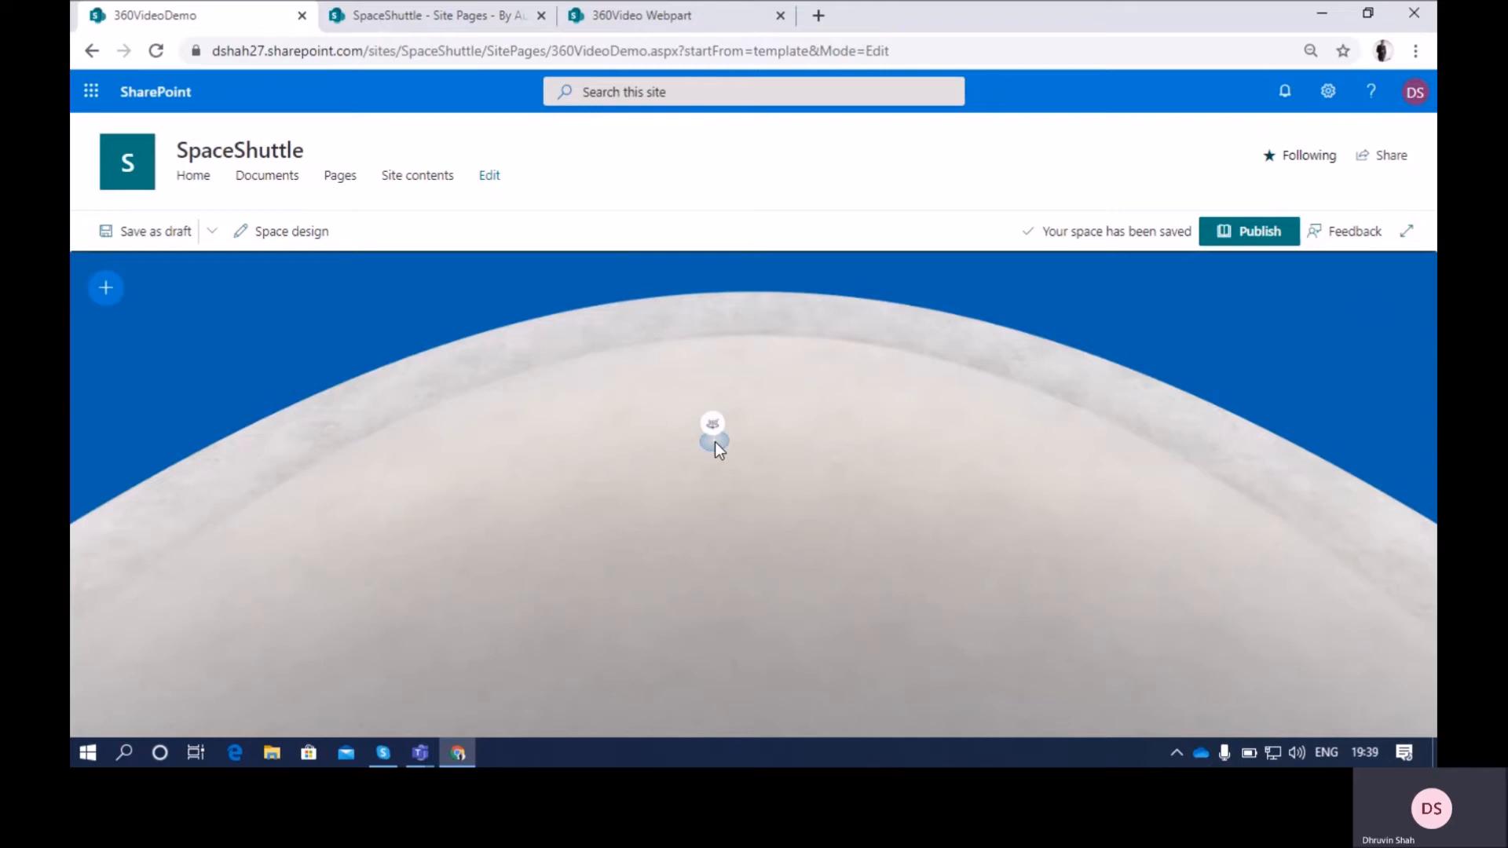
pyautogui.click(715, 442)
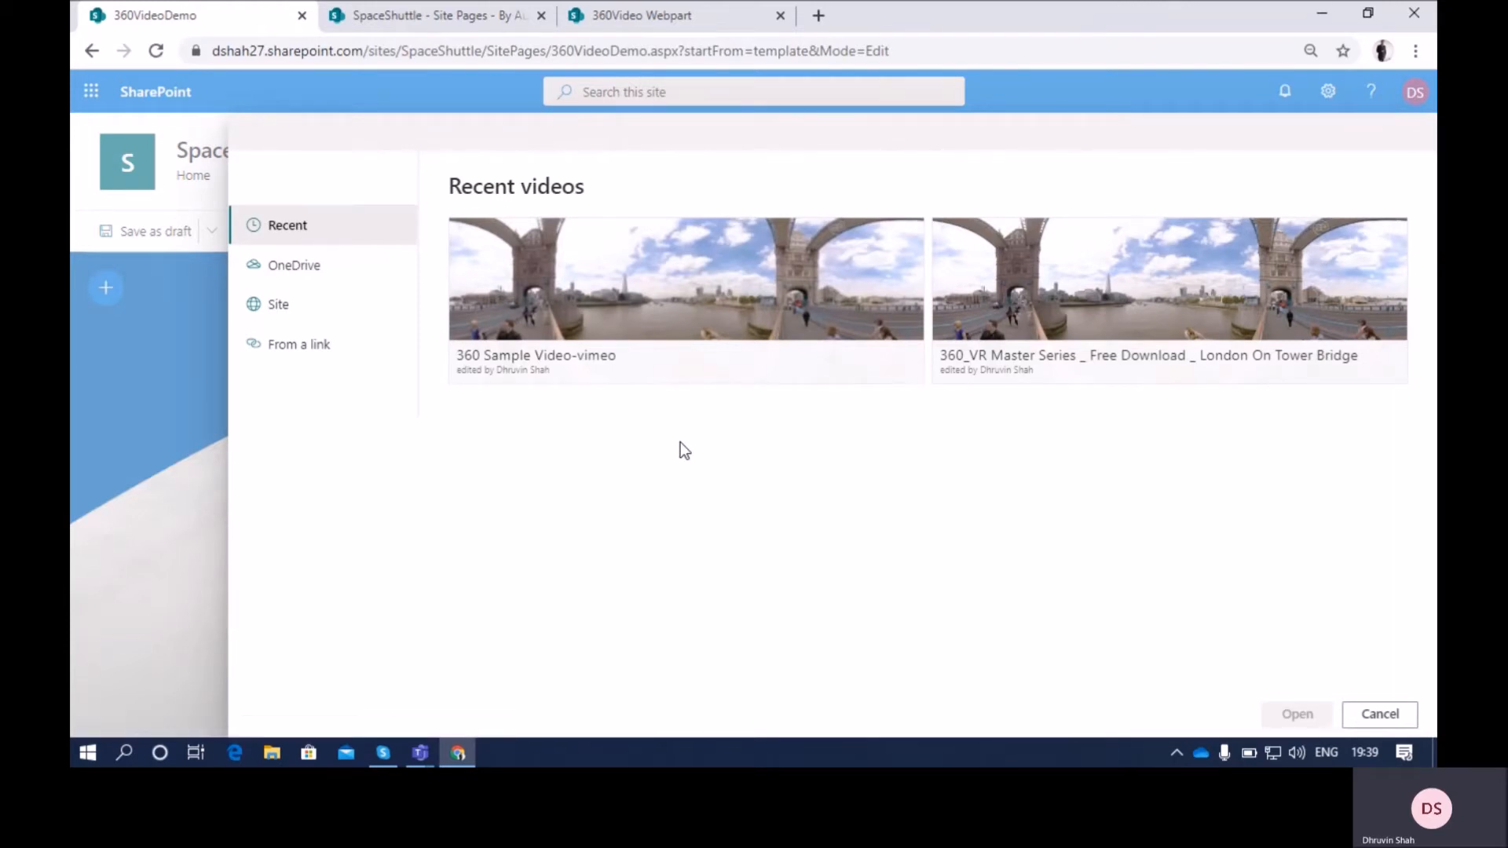
# Load 360 Sample Video-vimeo.mp4 from the site's Documents library, folder 360 samples, into the web part
pyautogui.click(309, 282)
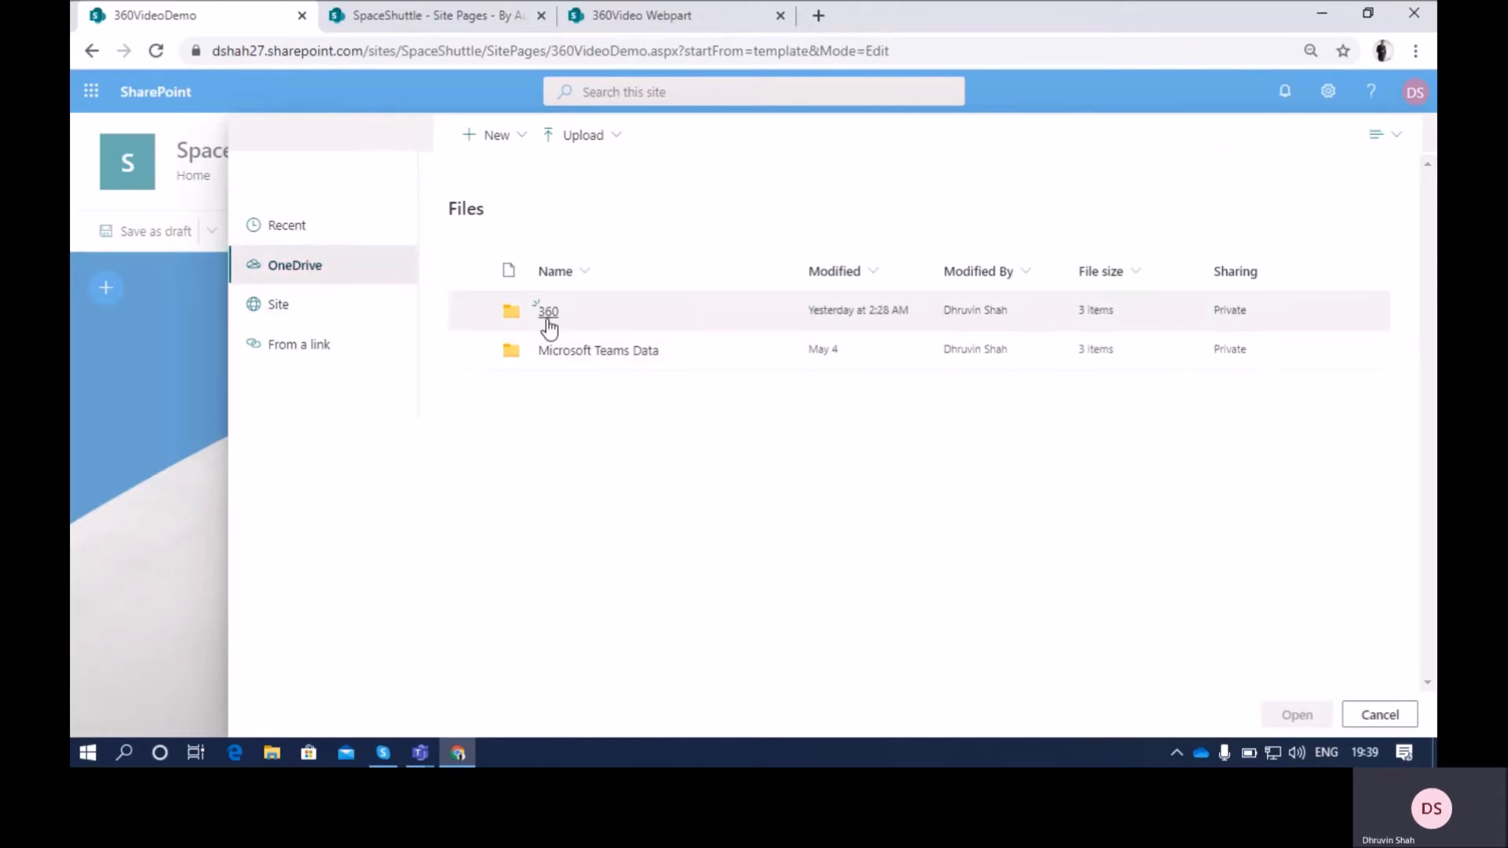
pyautogui.click(337, 315)
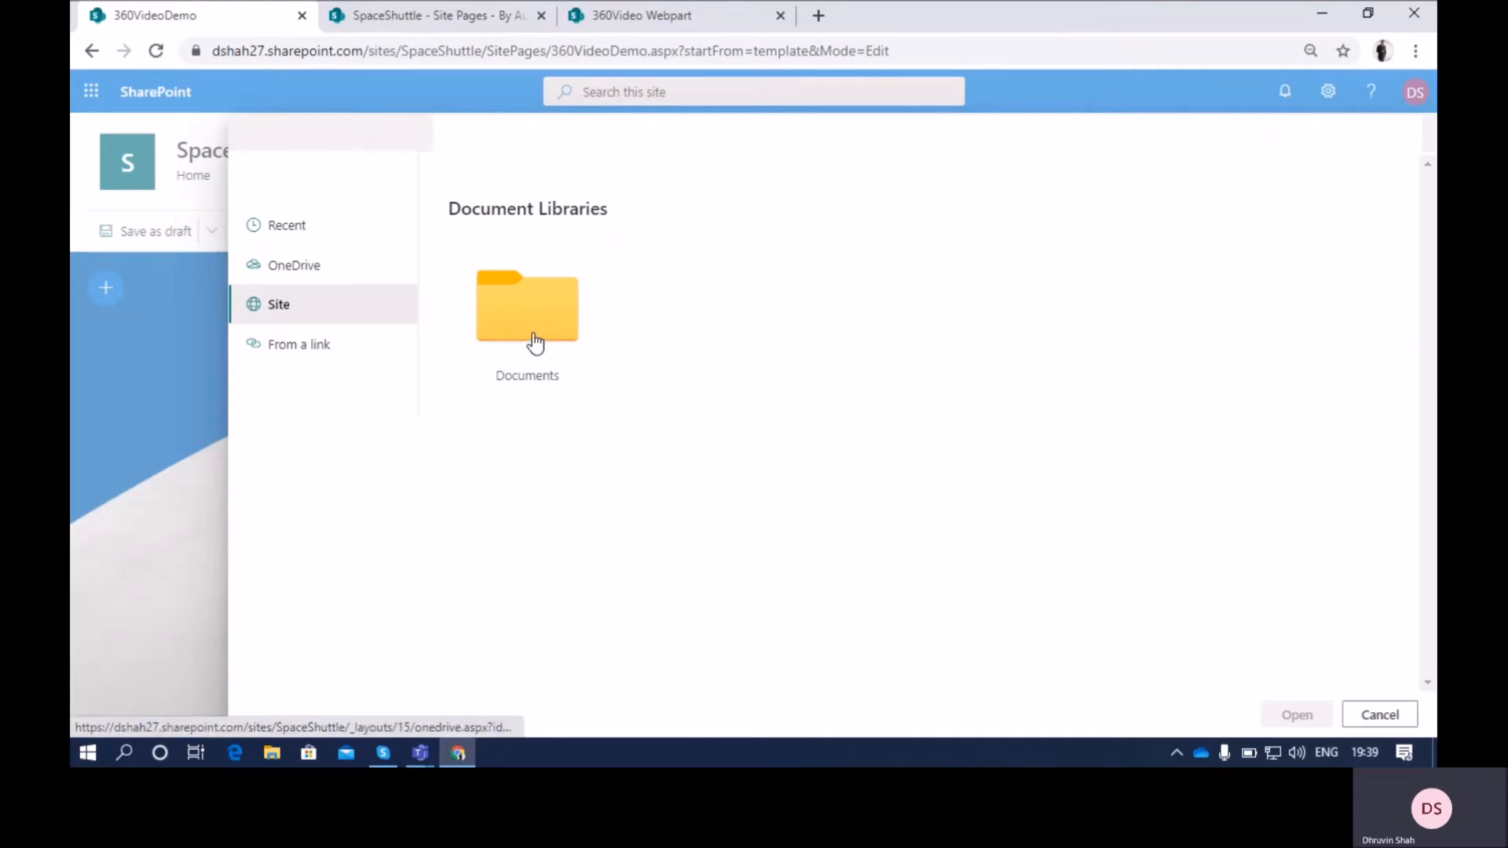
pyautogui.click(534, 339)
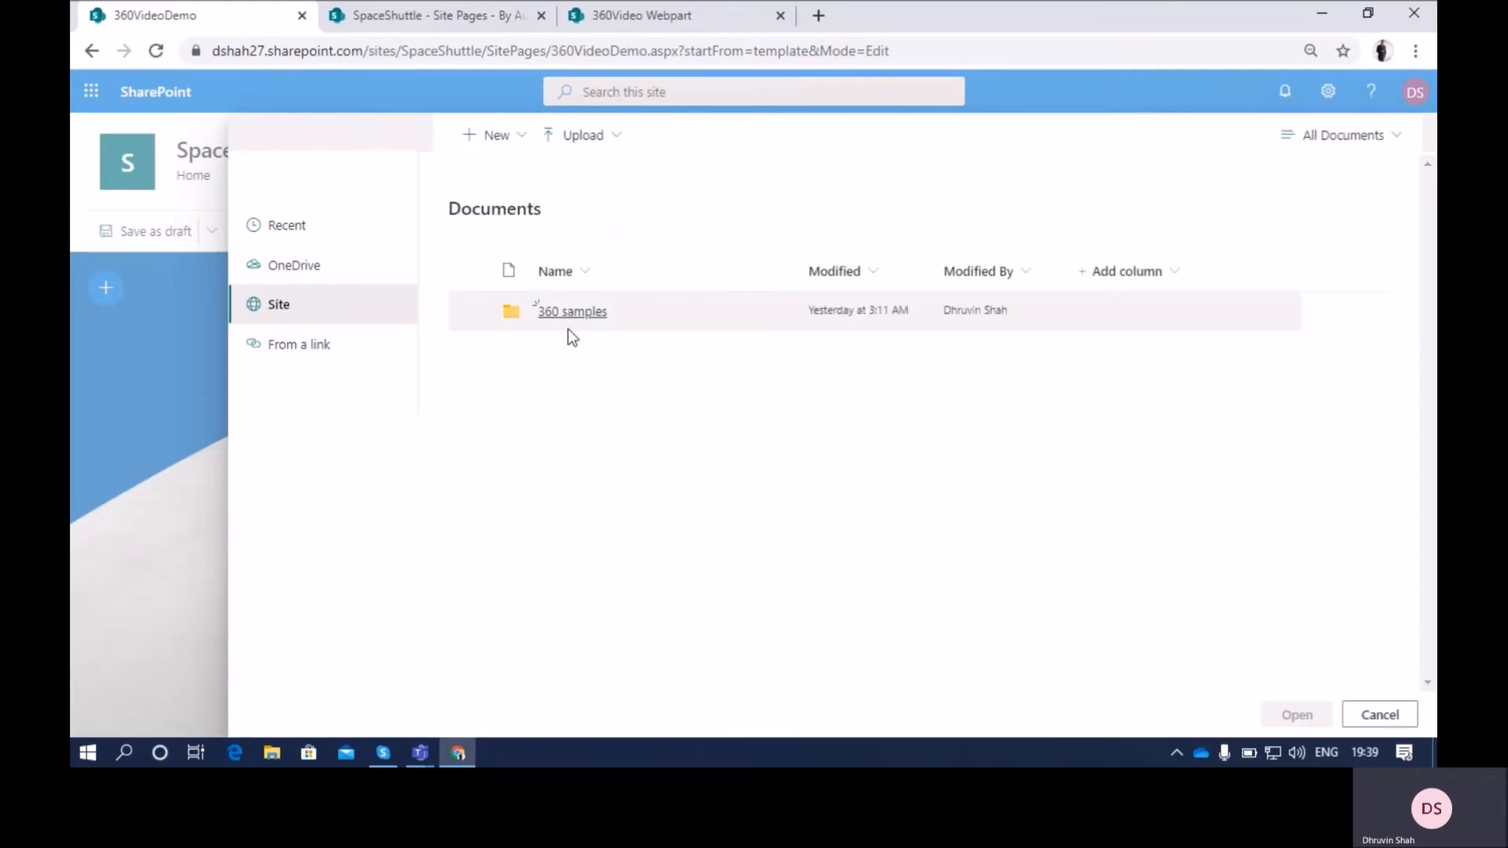
pyautogui.click(573, 313)
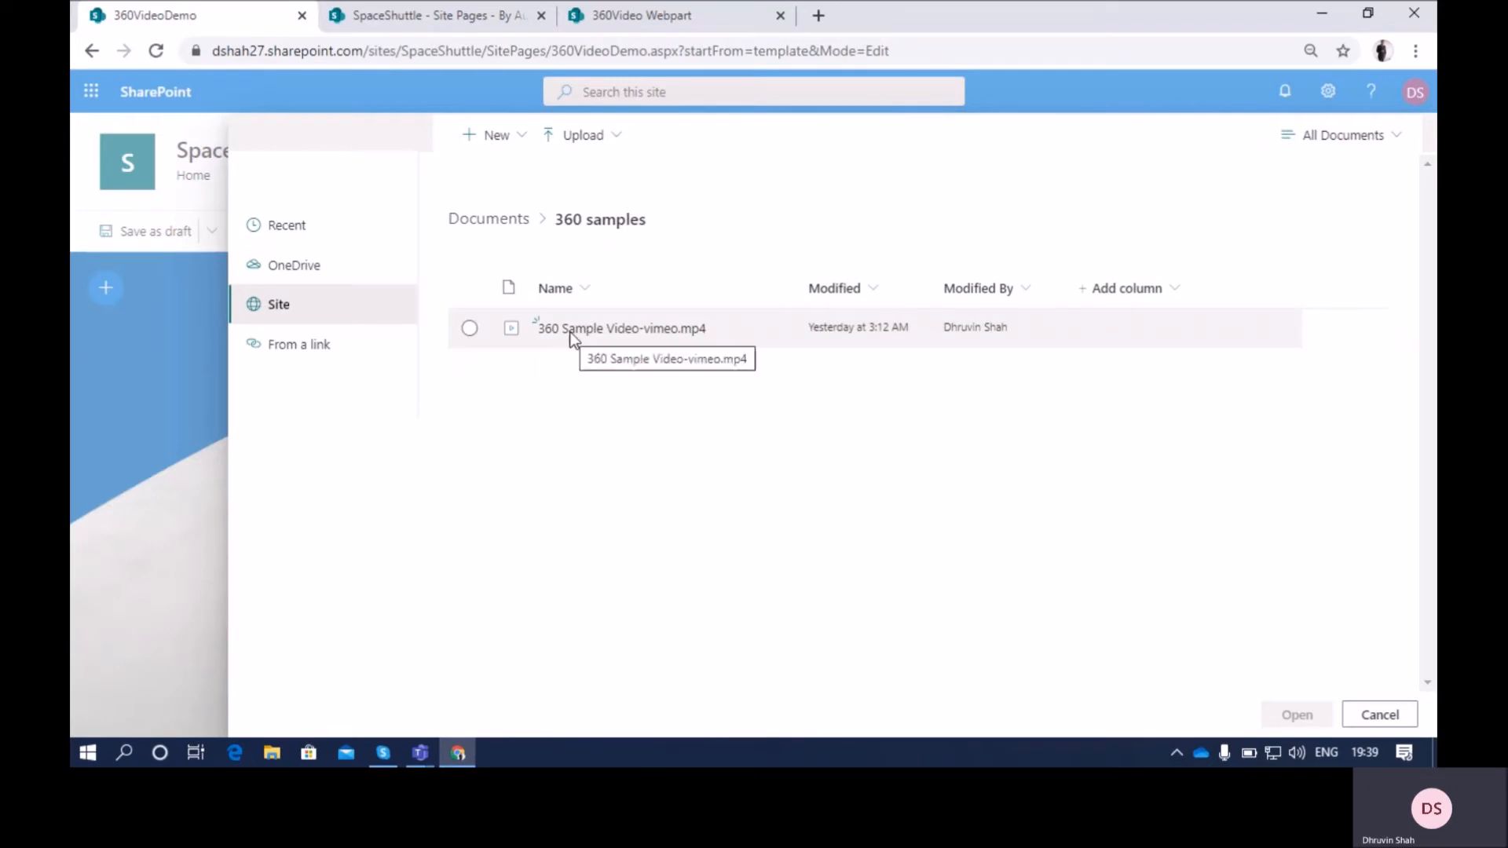
pyautogui.click(573, 333)
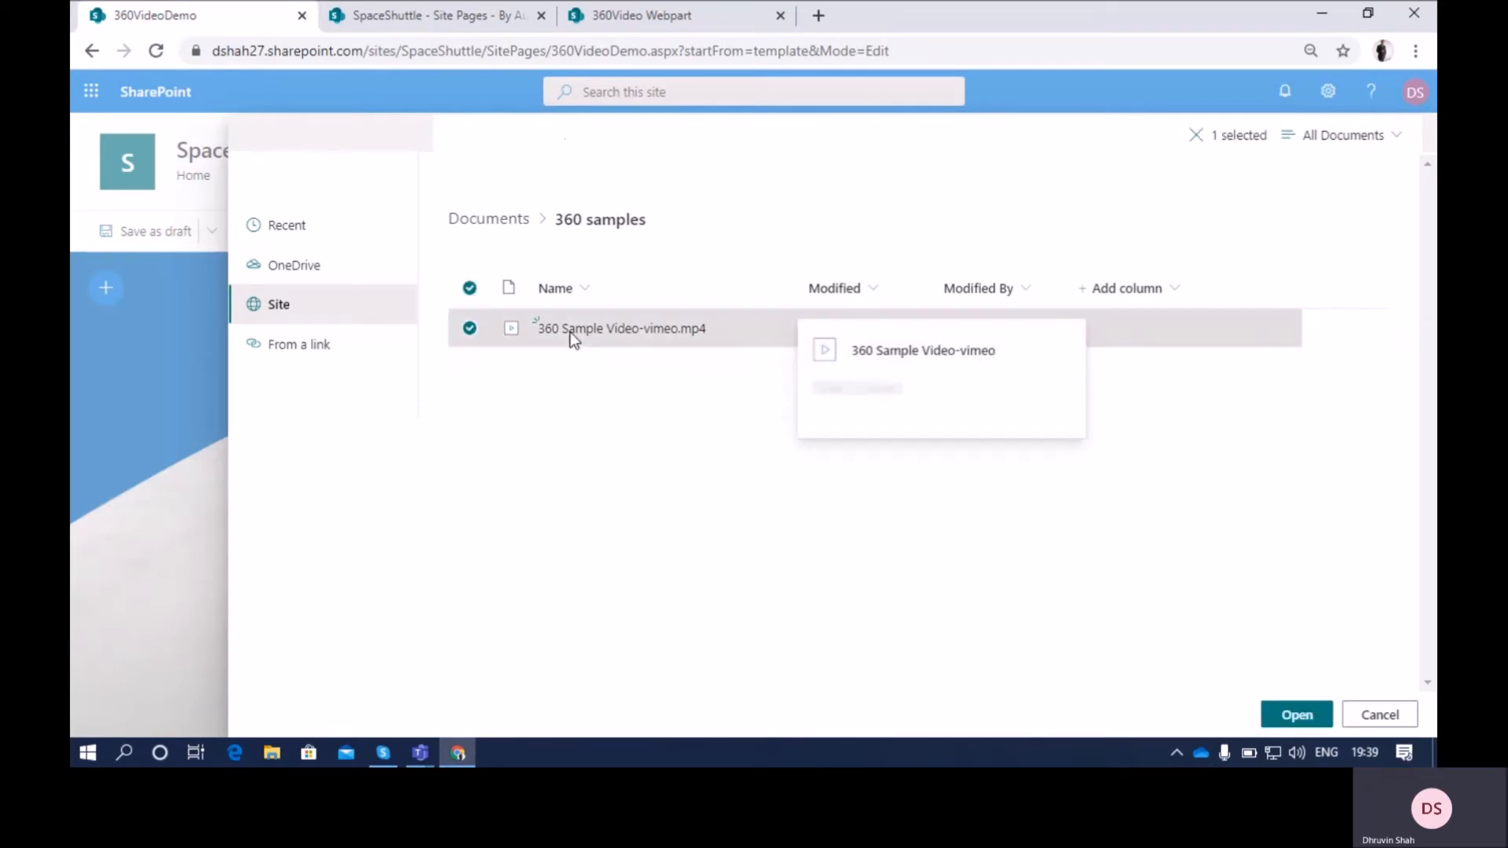
pyautogui.click(1304, 717)
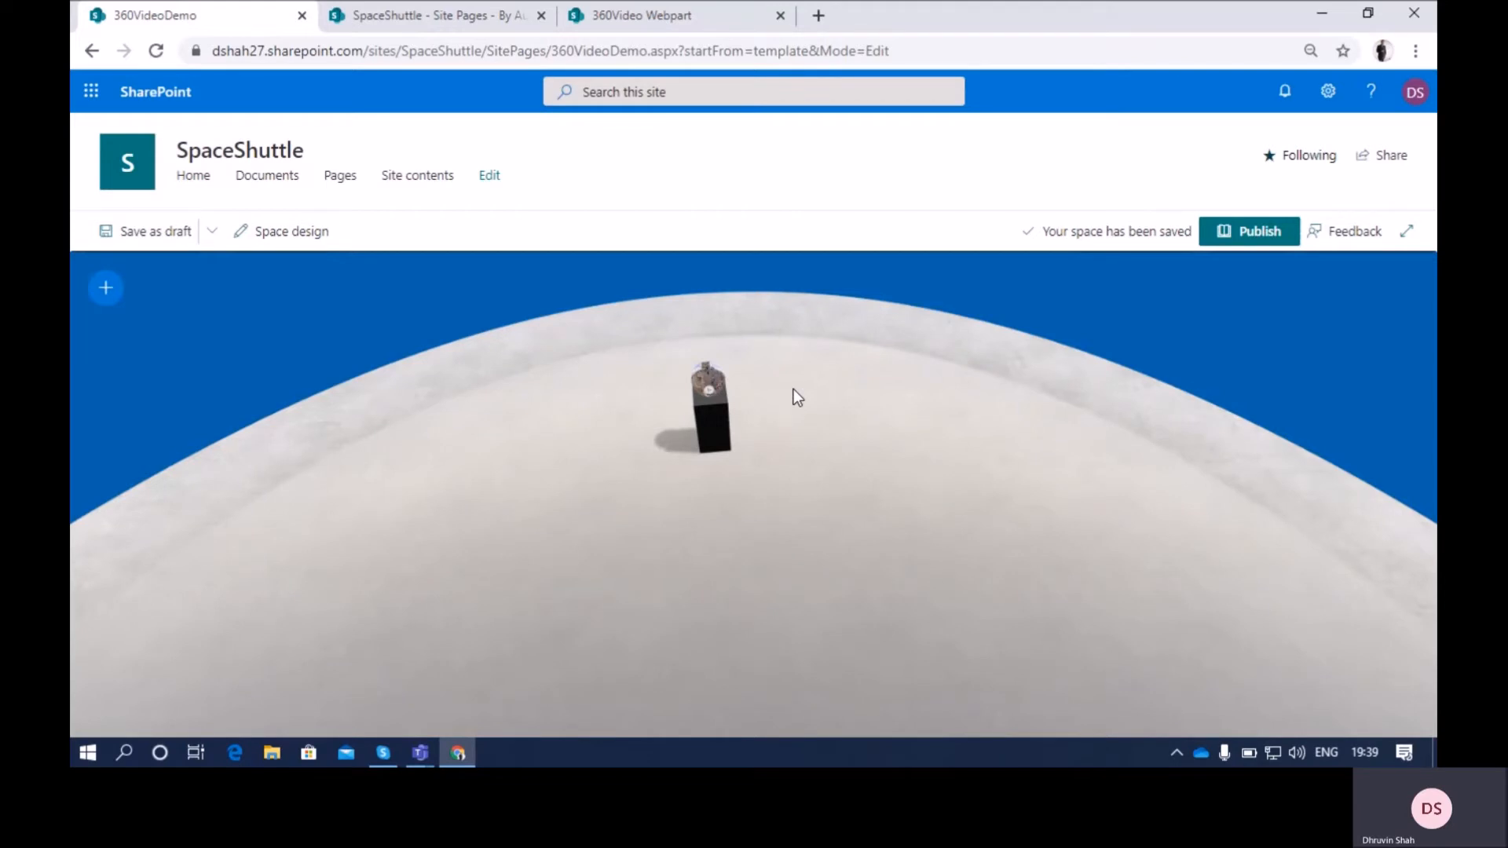
# Select the placed 360° video and set its angle to -1.5°
pyautogui.moveTo(794, 394); pyautogui.dragTo(727, 550)
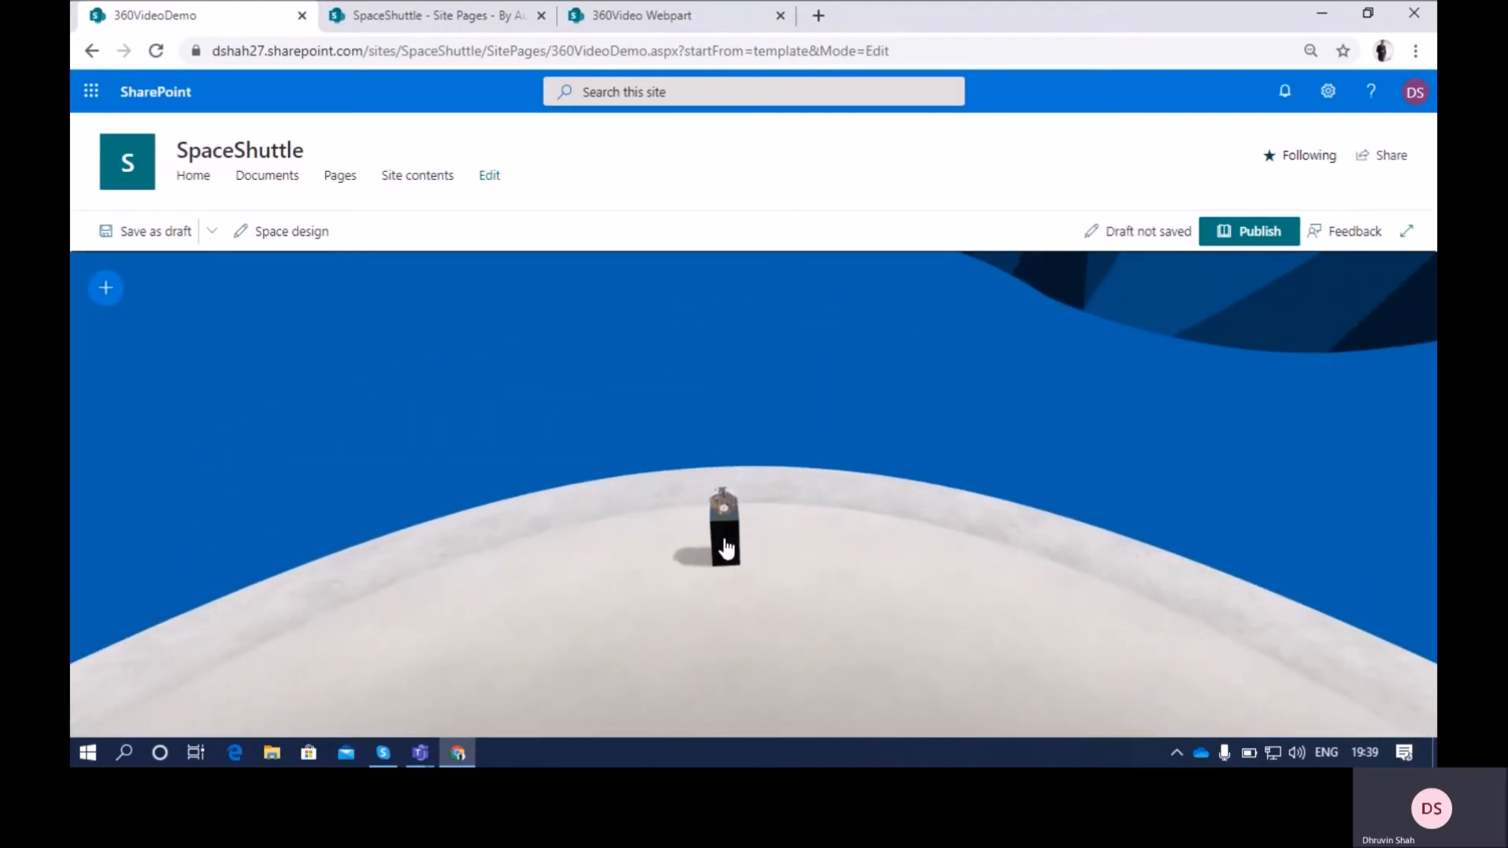
pyautogui.click(718, 506)
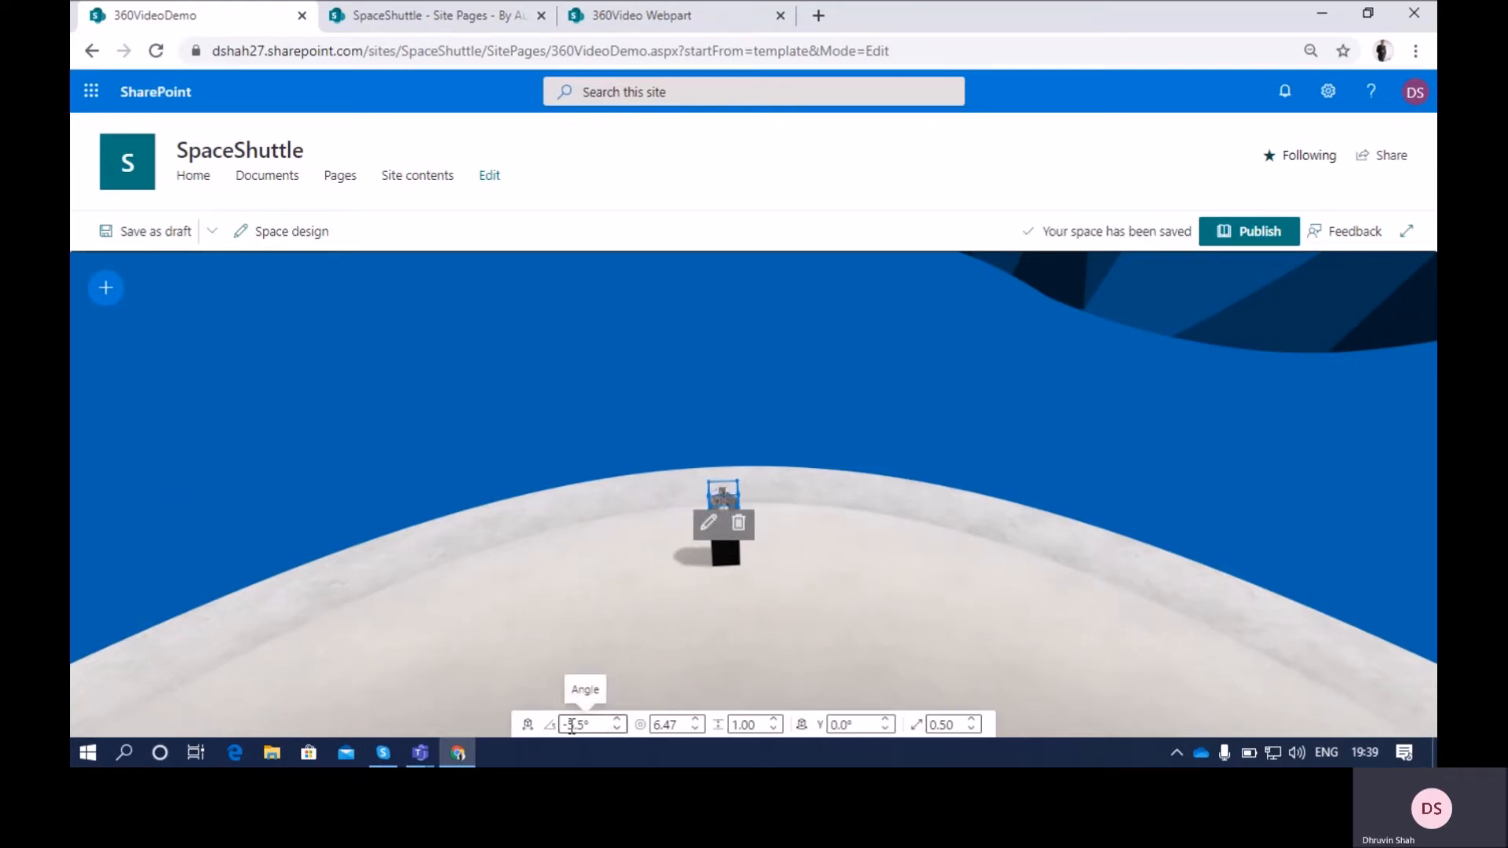
pyautogui.click(618, 721)
pyautogui.click(619, 720)
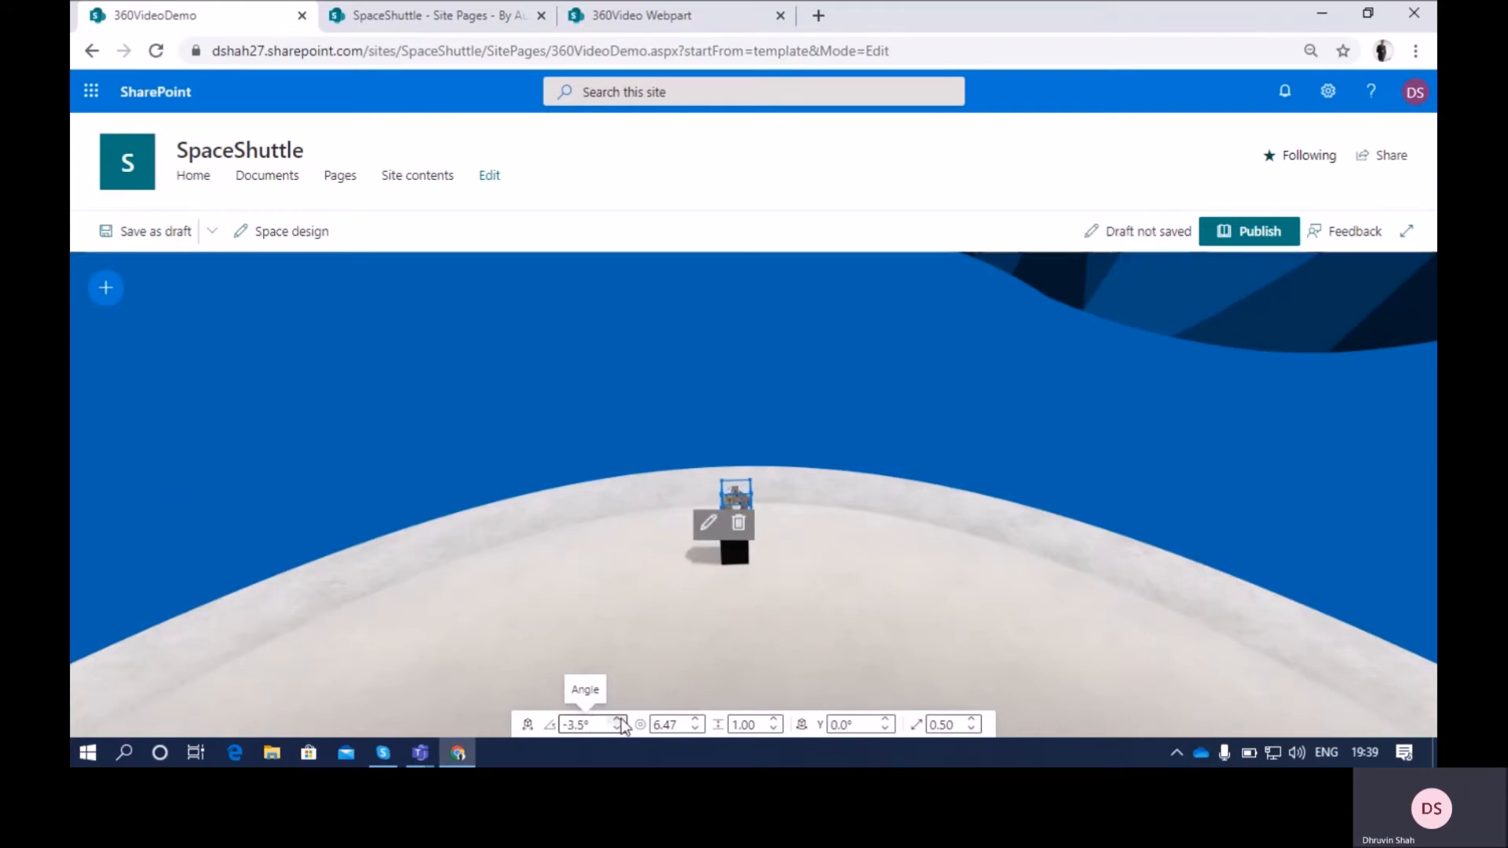
pyautogui.click(617, 730)
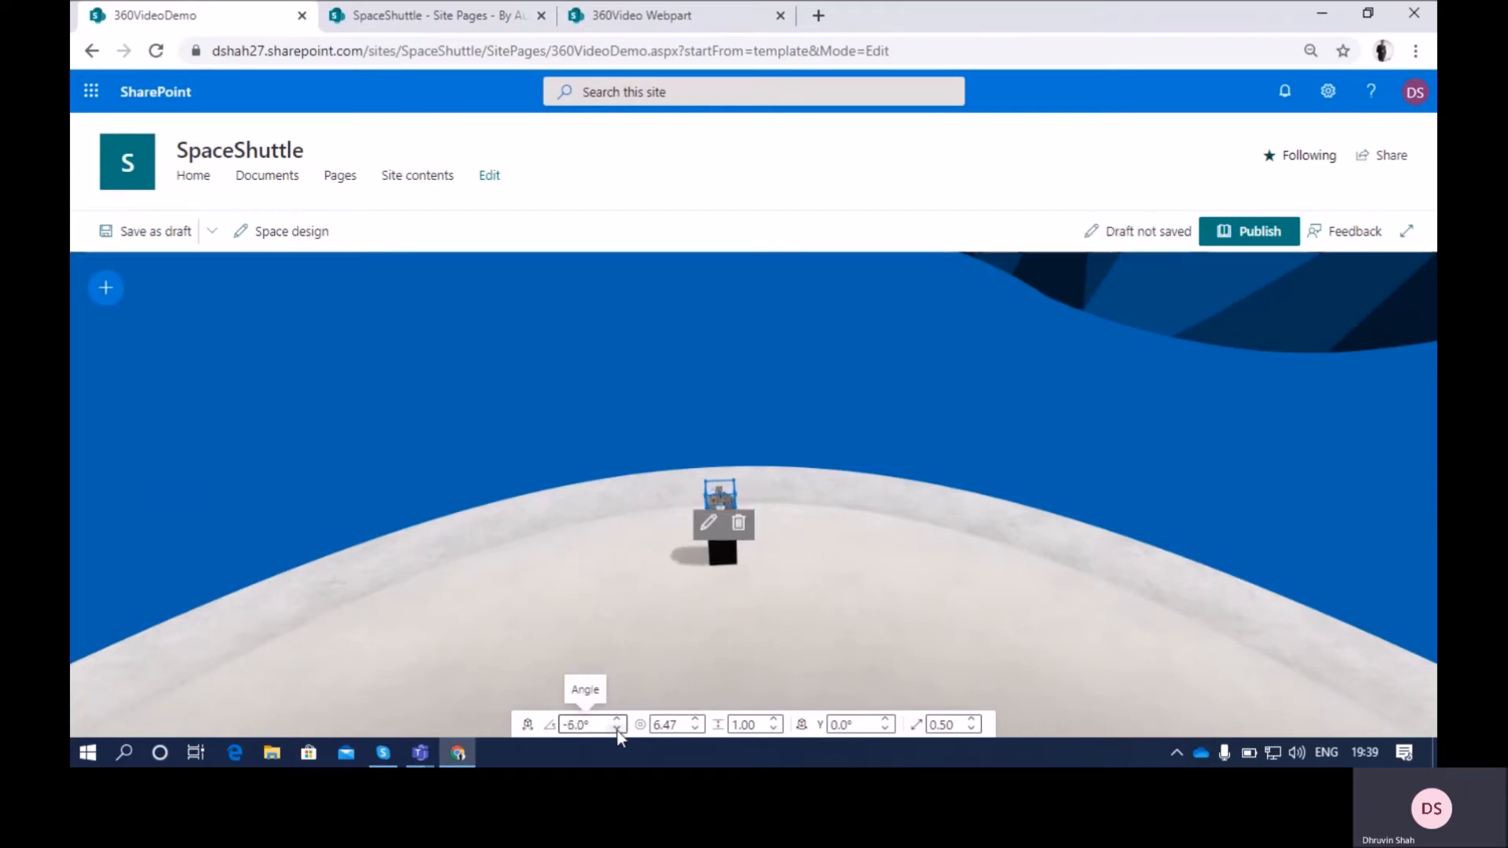
pyautogui.click(619, 729)
pyautogui.click(619, 721)
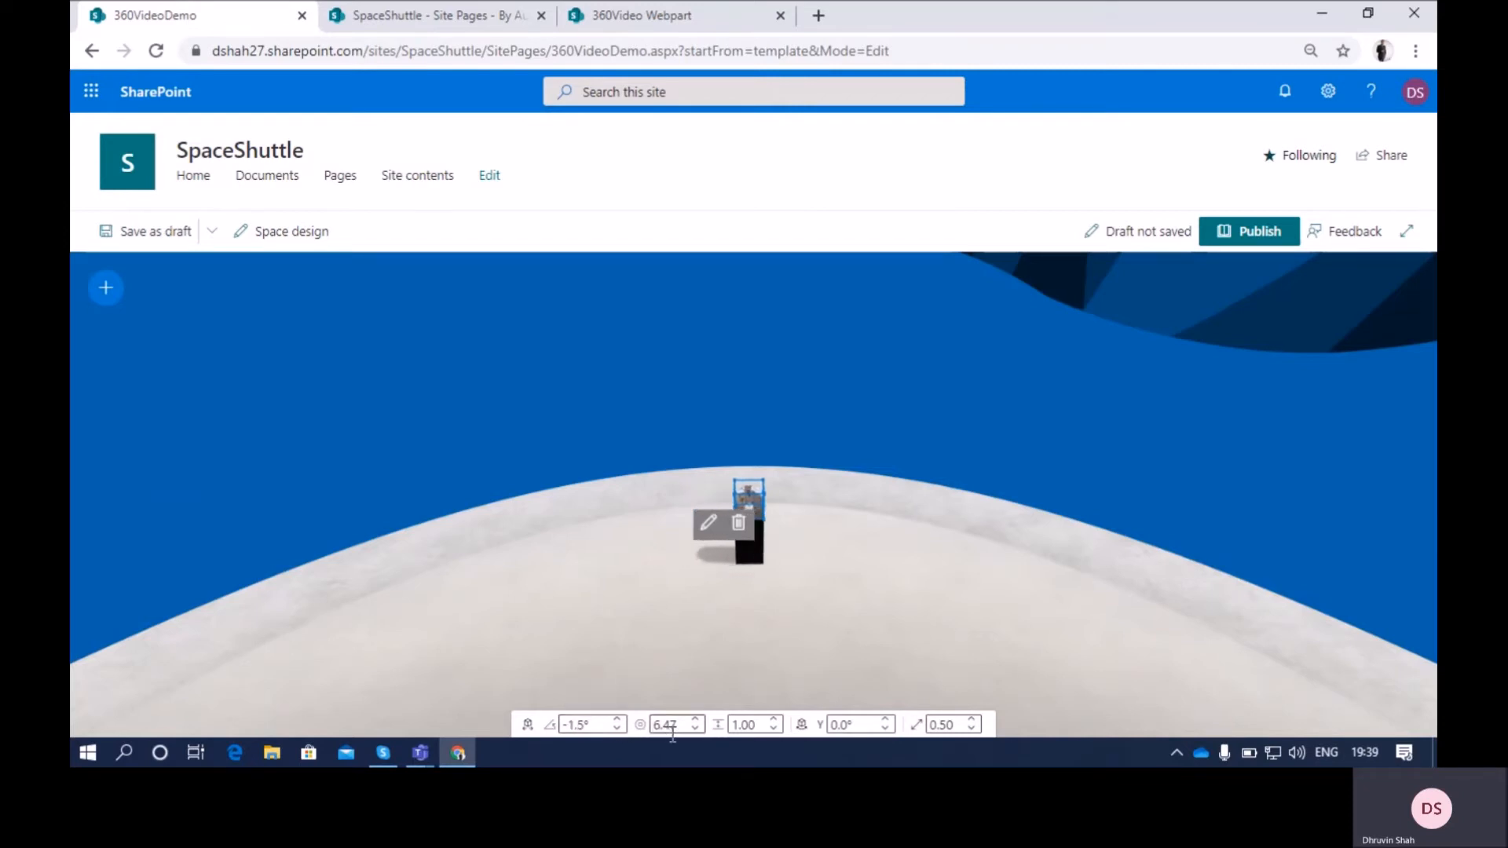
# Set the 360° video's distance from user to 6.67 and its height to 1.40
pyautogui.click(696, 721)
pyautogui.click(697, 721)
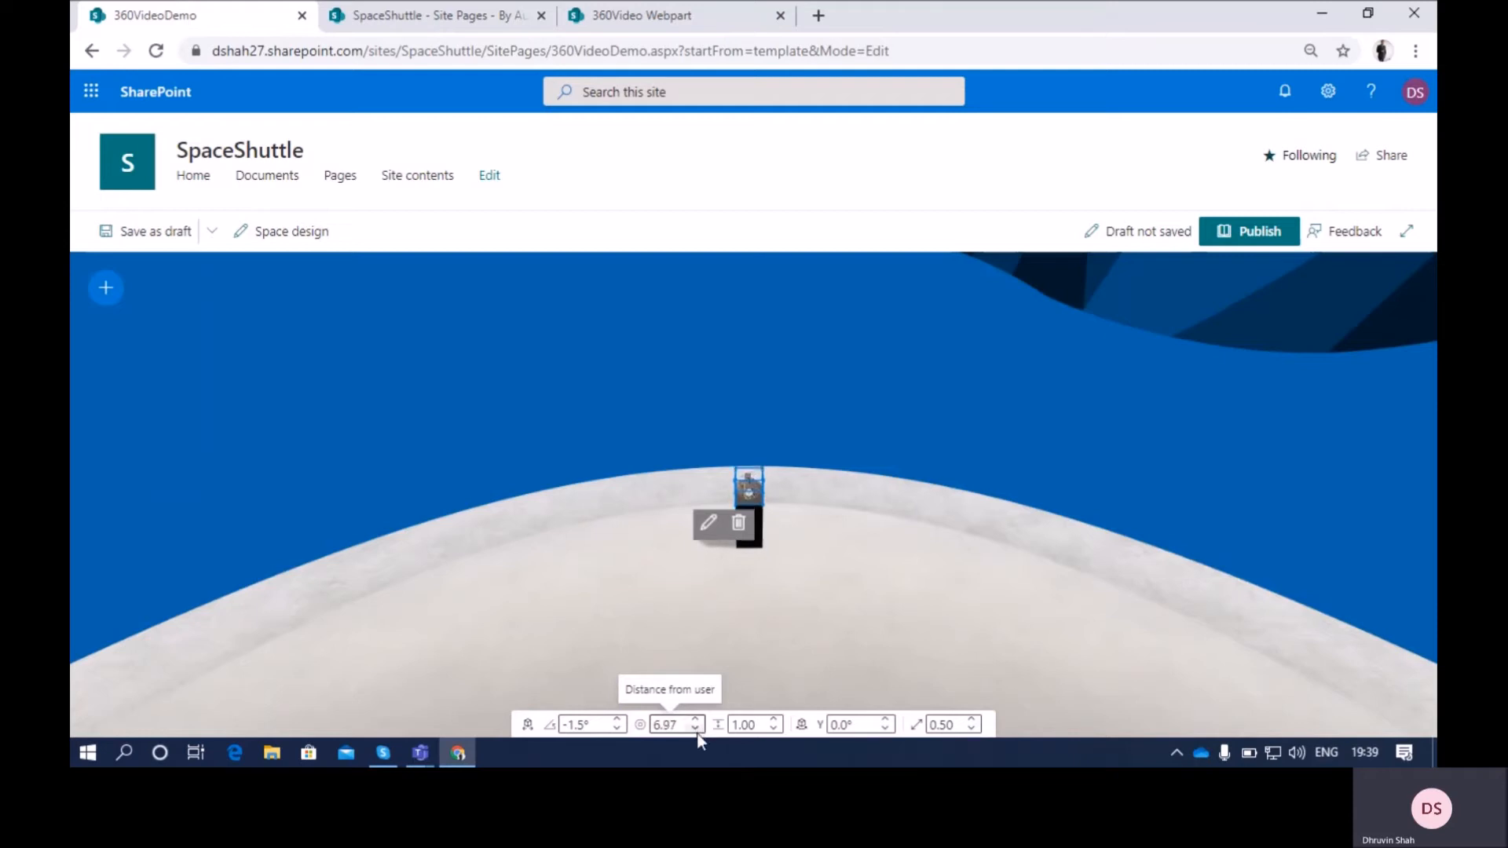
pyautogui.click(696, 730)
pyautogui.click(696, 729)
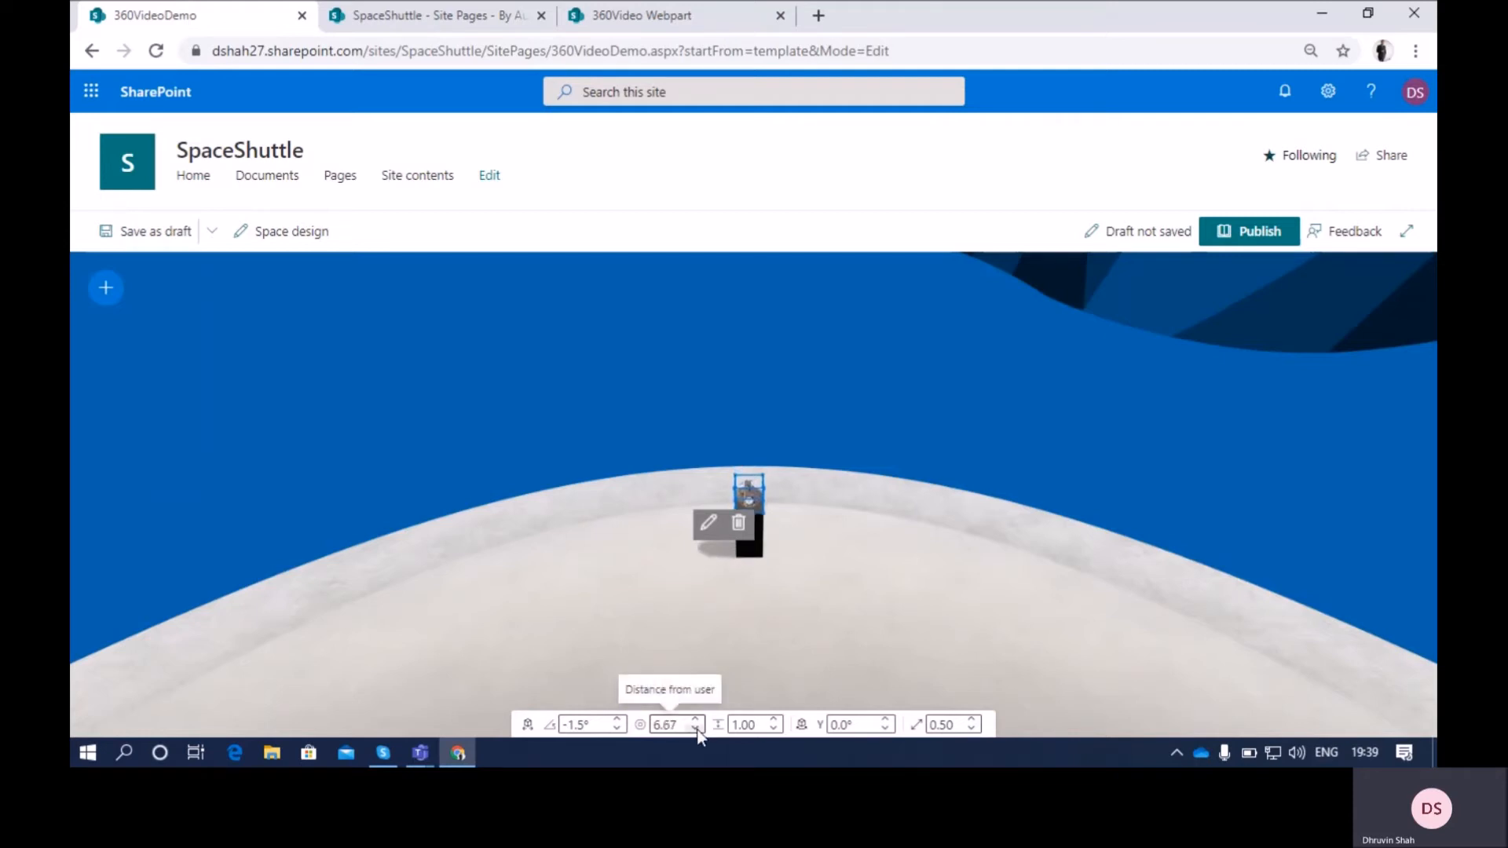
pyautogui.click(775, 720)
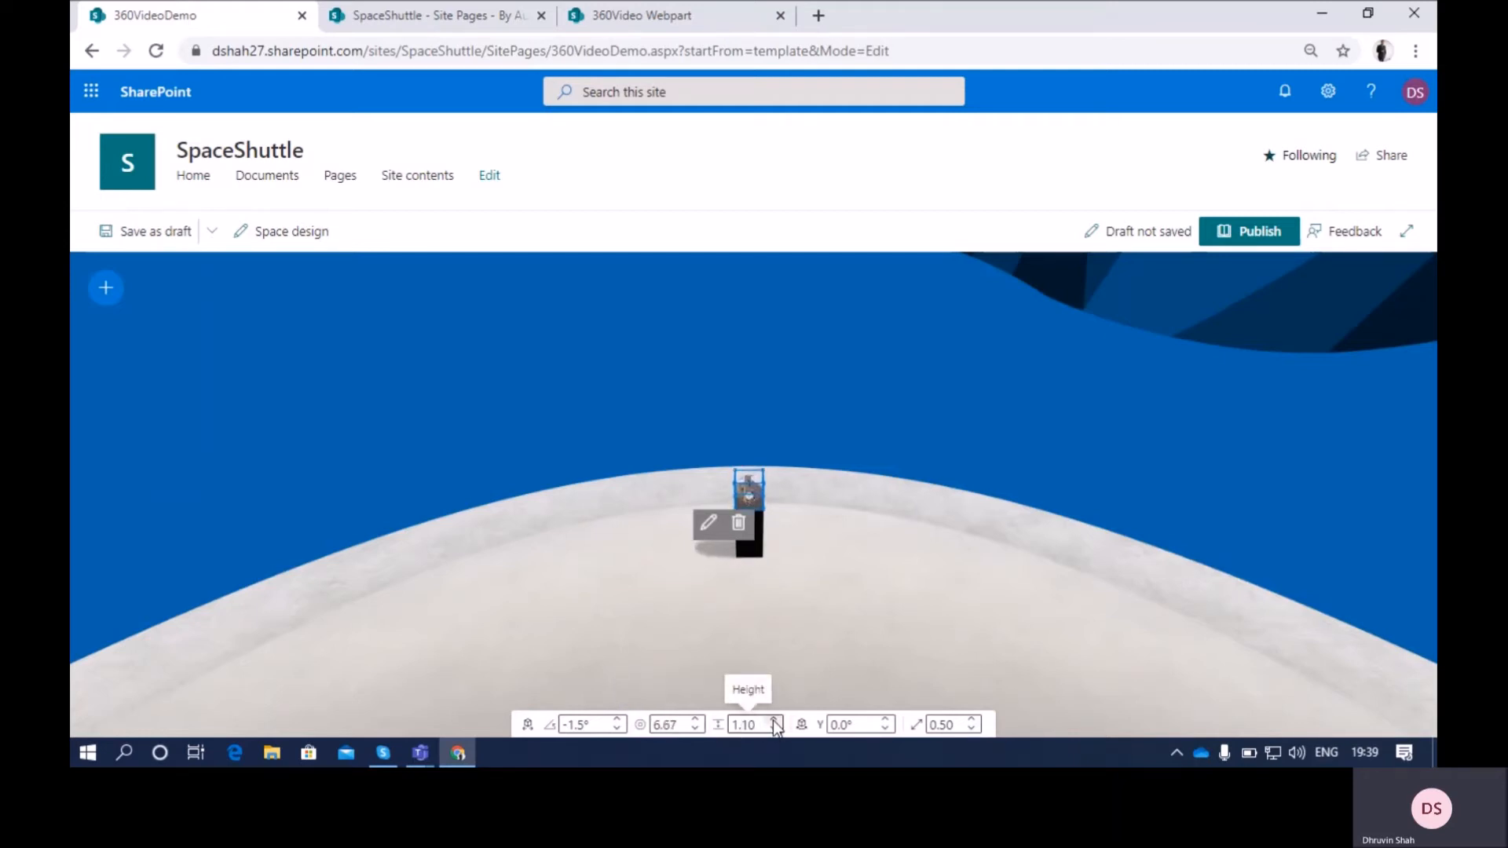
pyautogui.click(774, 729)
pyautogui.click(775, 729)
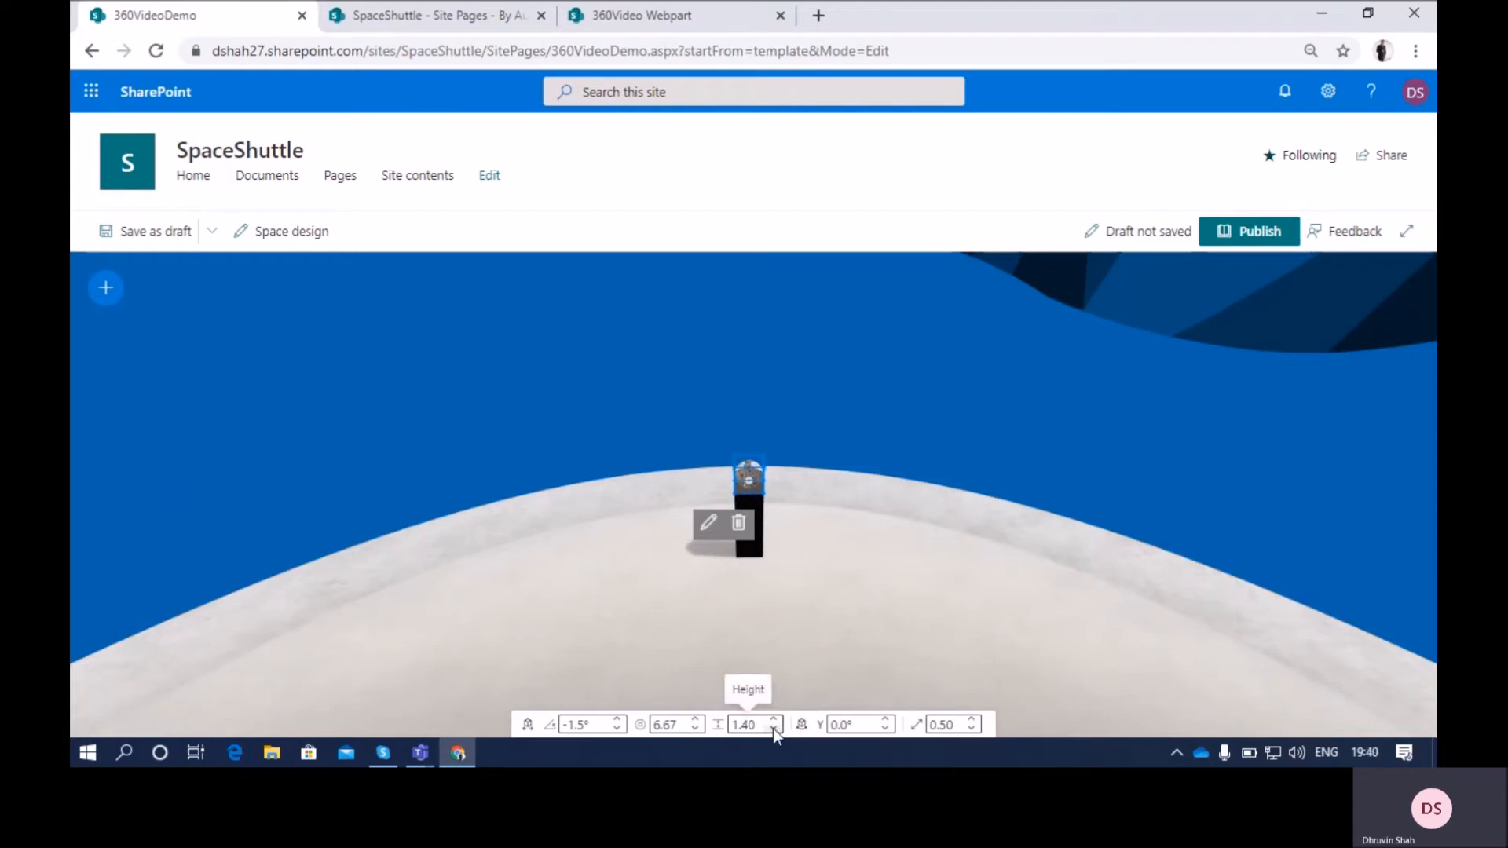
# Rotate the 360° video 12.0° about the Y axis
pyautogui.click(886, 721)
pyautogui.click(886, 721)
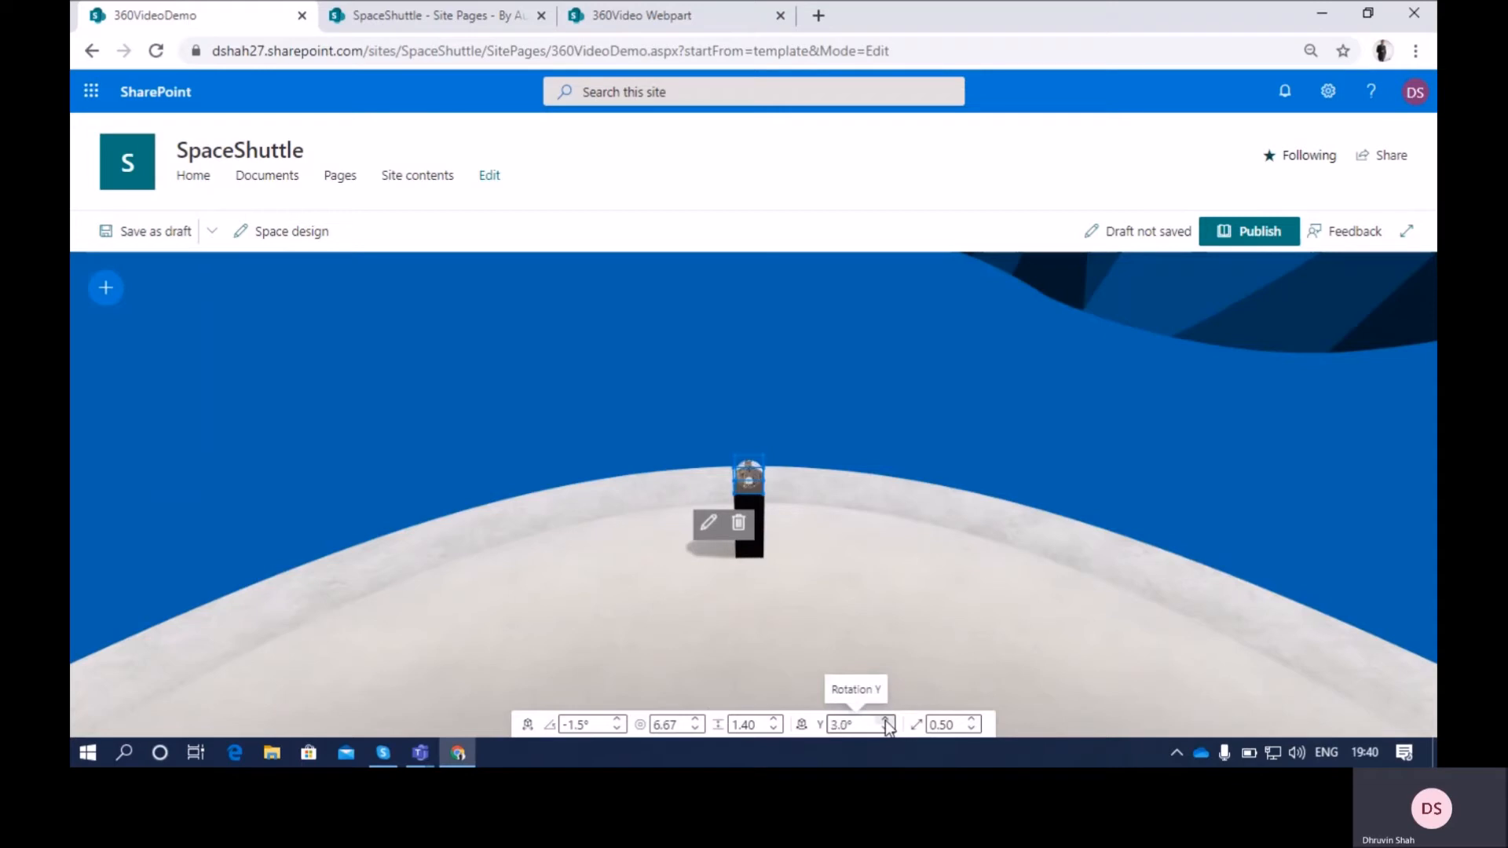
pyautogui.click(886, 721)
pyautogui.click(886, 720)
pyautogui.click(886, 721)
pyautogui.click(886, 721)
pyautogui.click(886, 721)
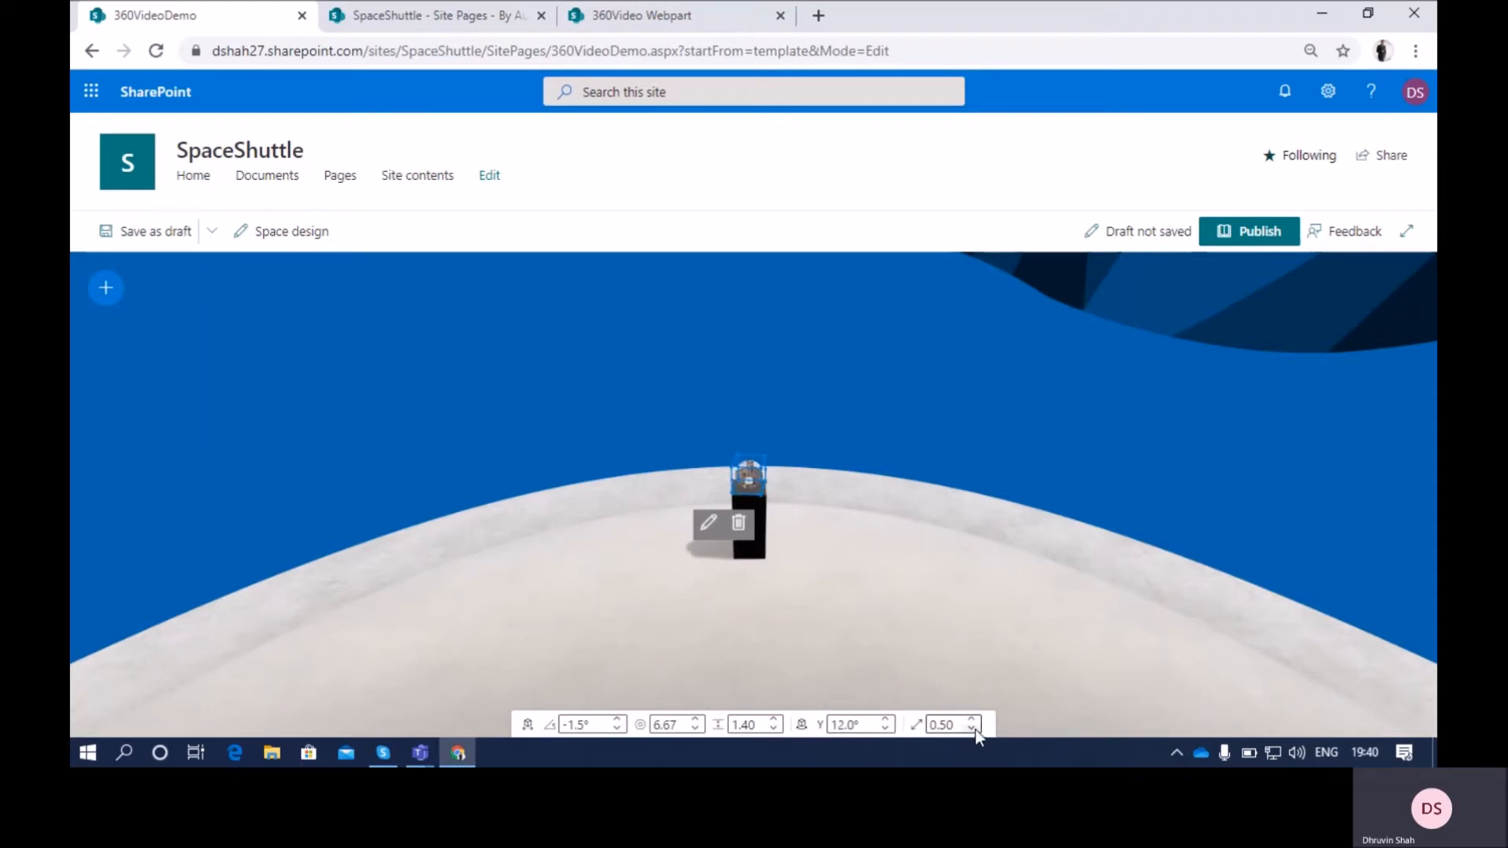
# Enlarge the 360° video to a scale of 2.90 and reposition it at about -2.9° and a distance of 7.13
pyautogui.click(972, 729)
pyautogui.click(973, 729)
pyautogui.click(973, 729)
pyautogui.click(973, 729)
pyautogui.click(973, 729)
pyautogui.click(973, 729)
pyautogui.click(972, 729)
pyautogui.click(973, 729)
pyautogui.click(971, 721)
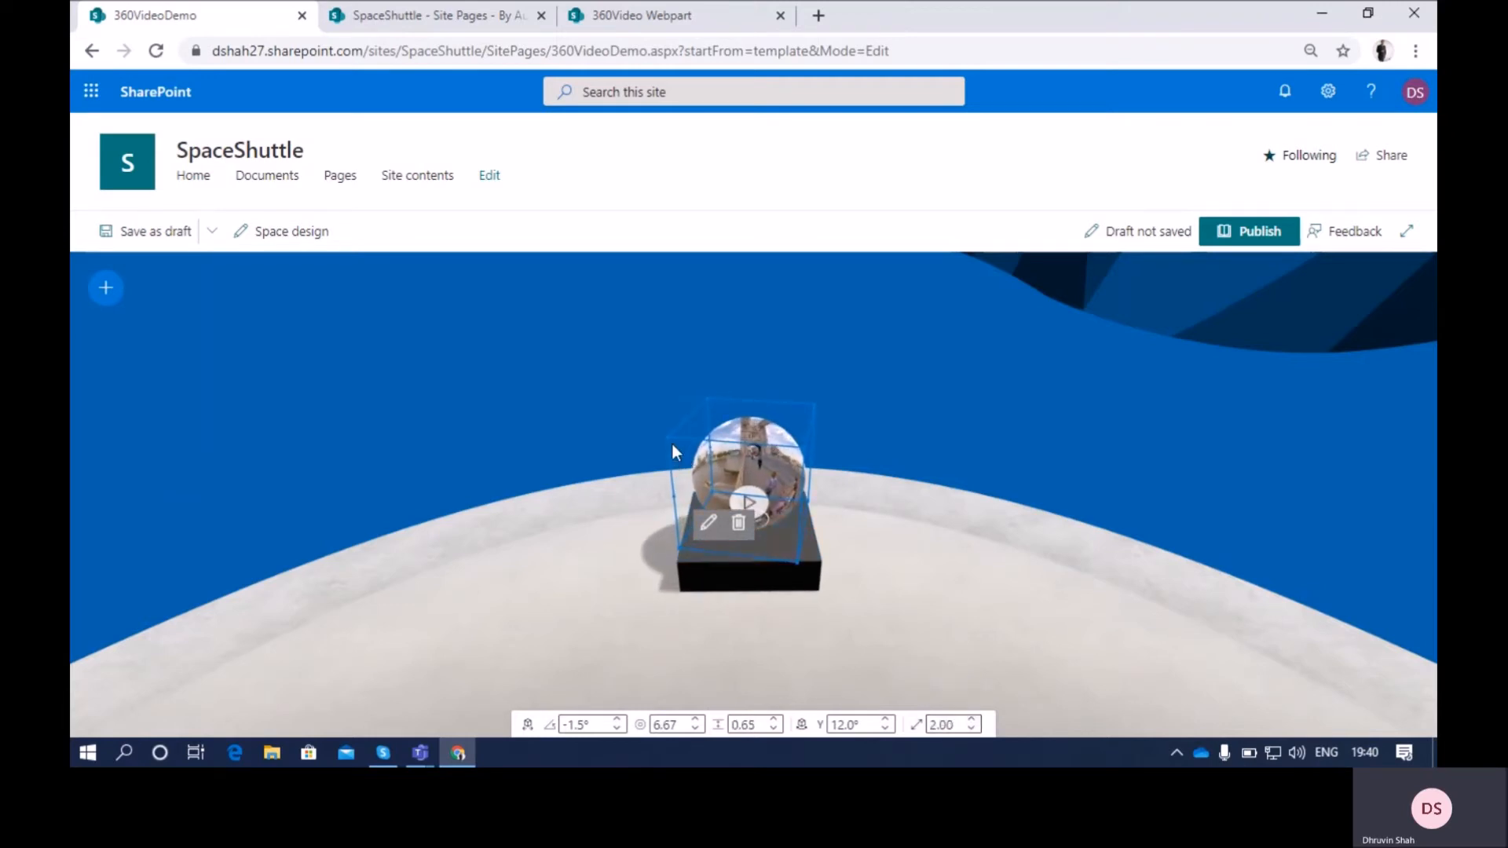
pyautogui.moveTo(669, 440); pyautogui.dragTo(441, 451)
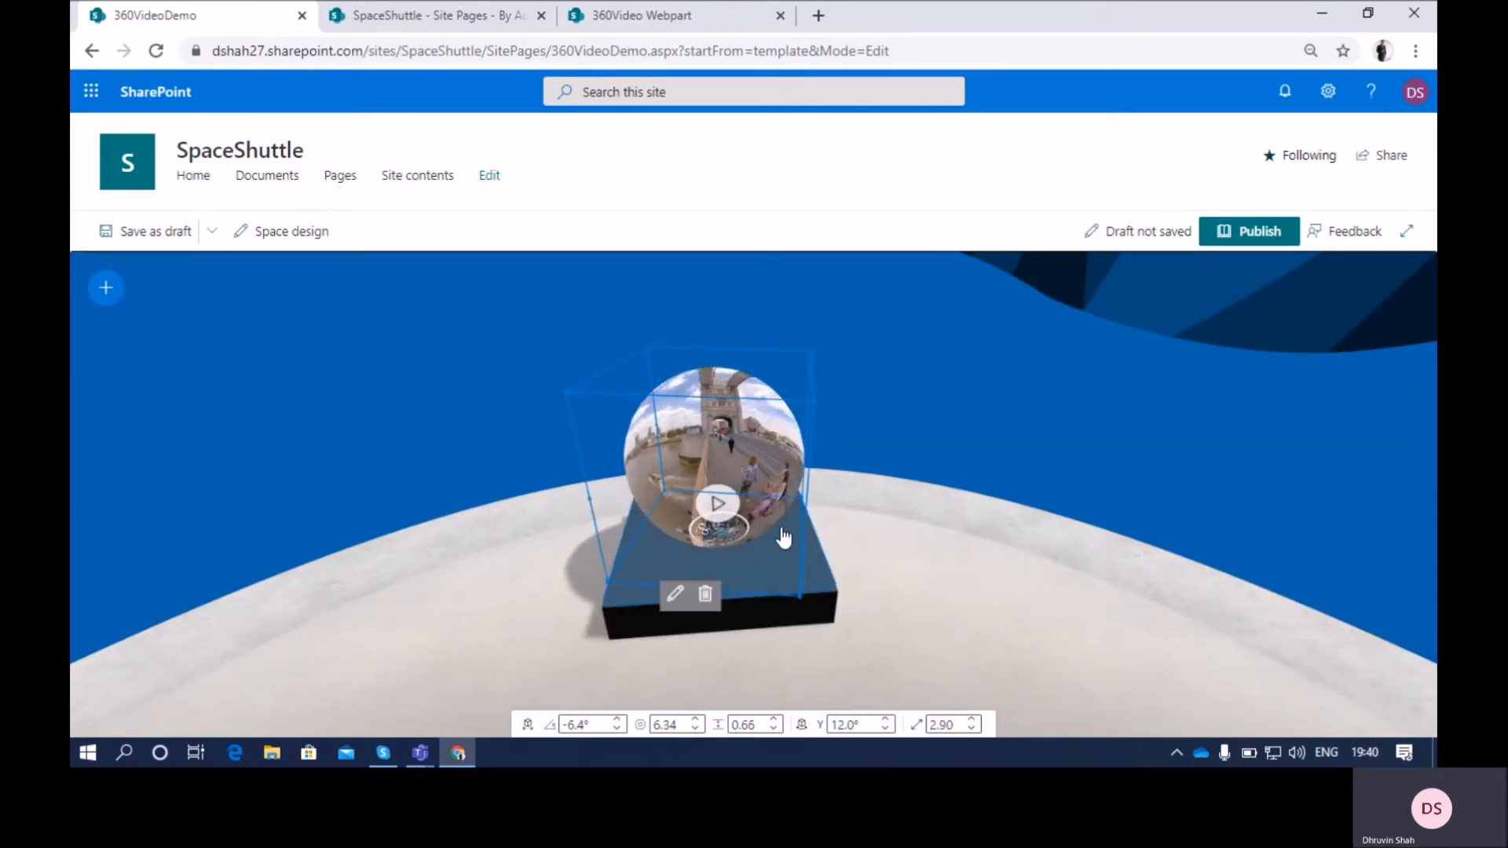
pyautogui.moveTo(799, 505)
pyautogui.mouseDown()
pyautogui.moveTo(705, 488)
pyautogui.moveTo(778, 491)
pyautogui.moveTo(765, 465)
pyautogui.moveTo(849, 495)
pyautogui.moveTo(793, 487)
pyautogui.moveTo(813, 488)
pyautogui.mouseUp()
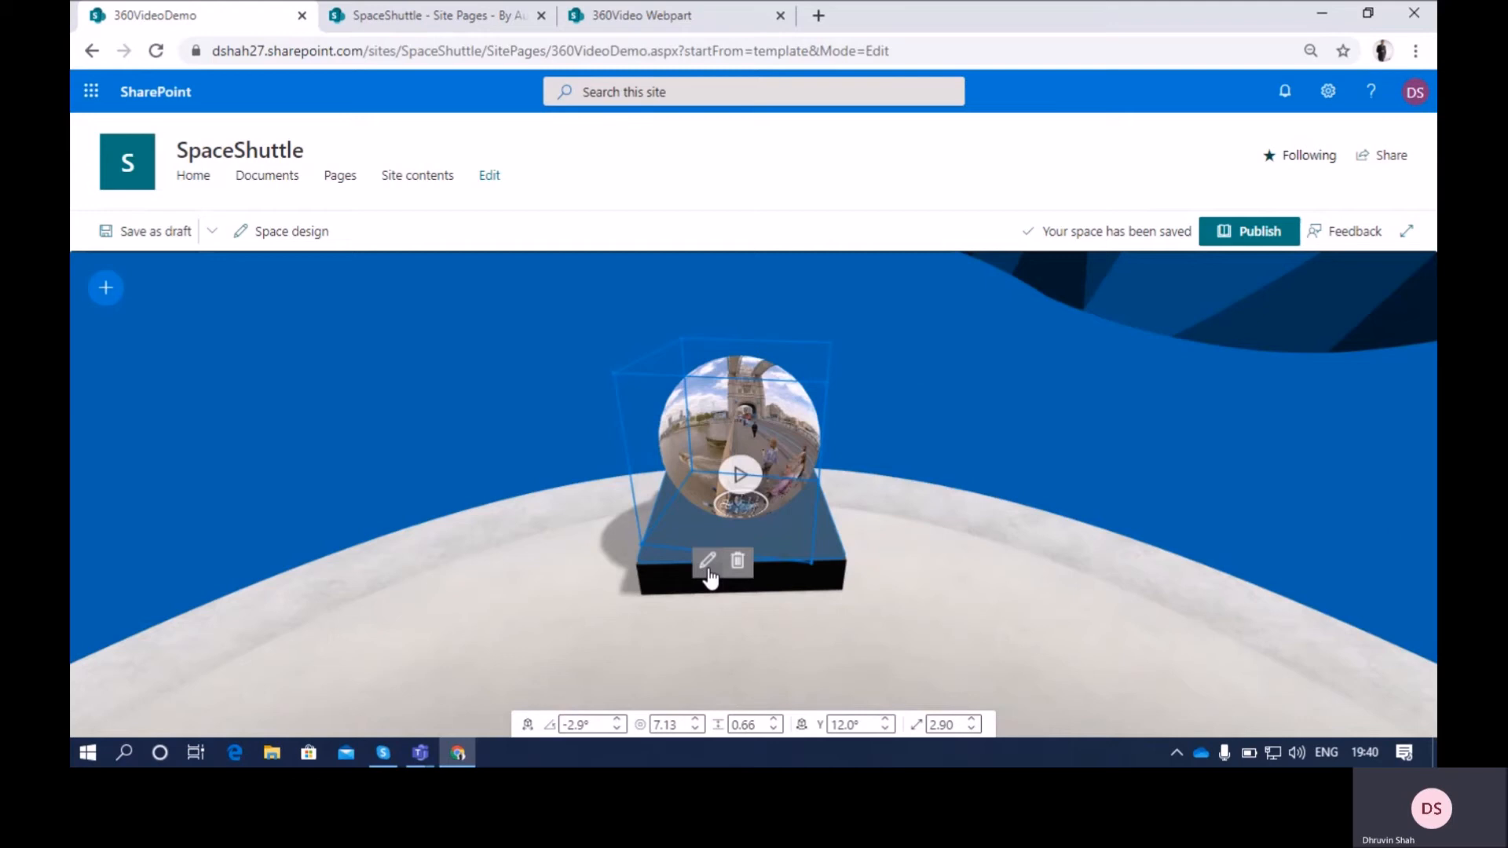
# Open the 360° video's properties and set the video rotation for the starting view to -10°
pyautogui.click(707, 562)
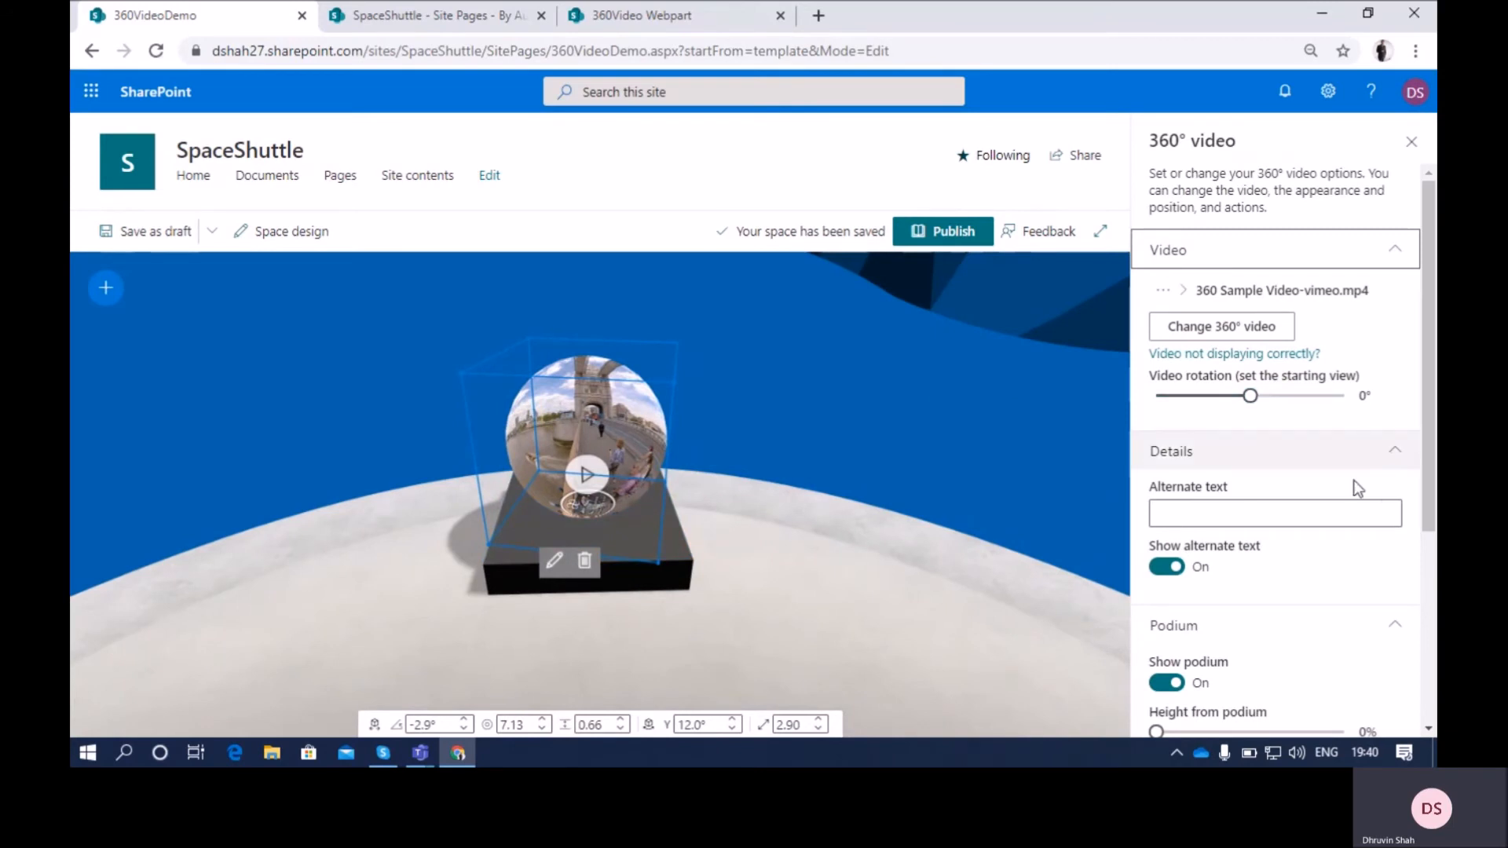
pyautogui.scroll(-5, 1352, 493)
pyautogui.scroll(5, 1352, 494)
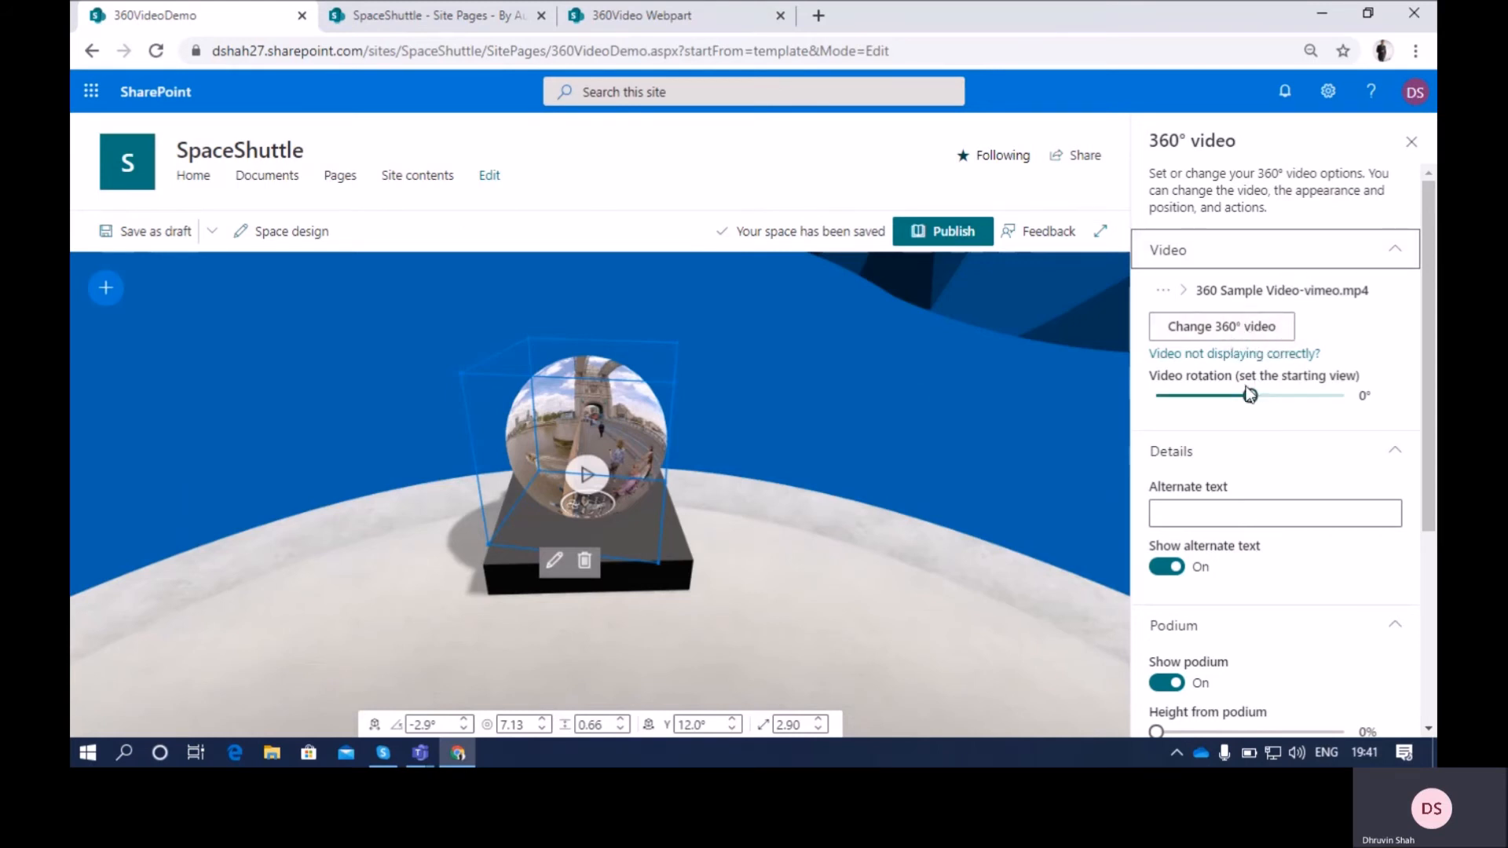
pyautogui.moveTo(1251, 397)
pyautogui.mouseDown()
pyautogui.moveTo(1136, 399)
pyautogui.moveTo(1315, 396)
pyautogui.moveTo(1196, 404)
pyautogui.moveTo(1248, 413)
pyautogui.mouseUp()
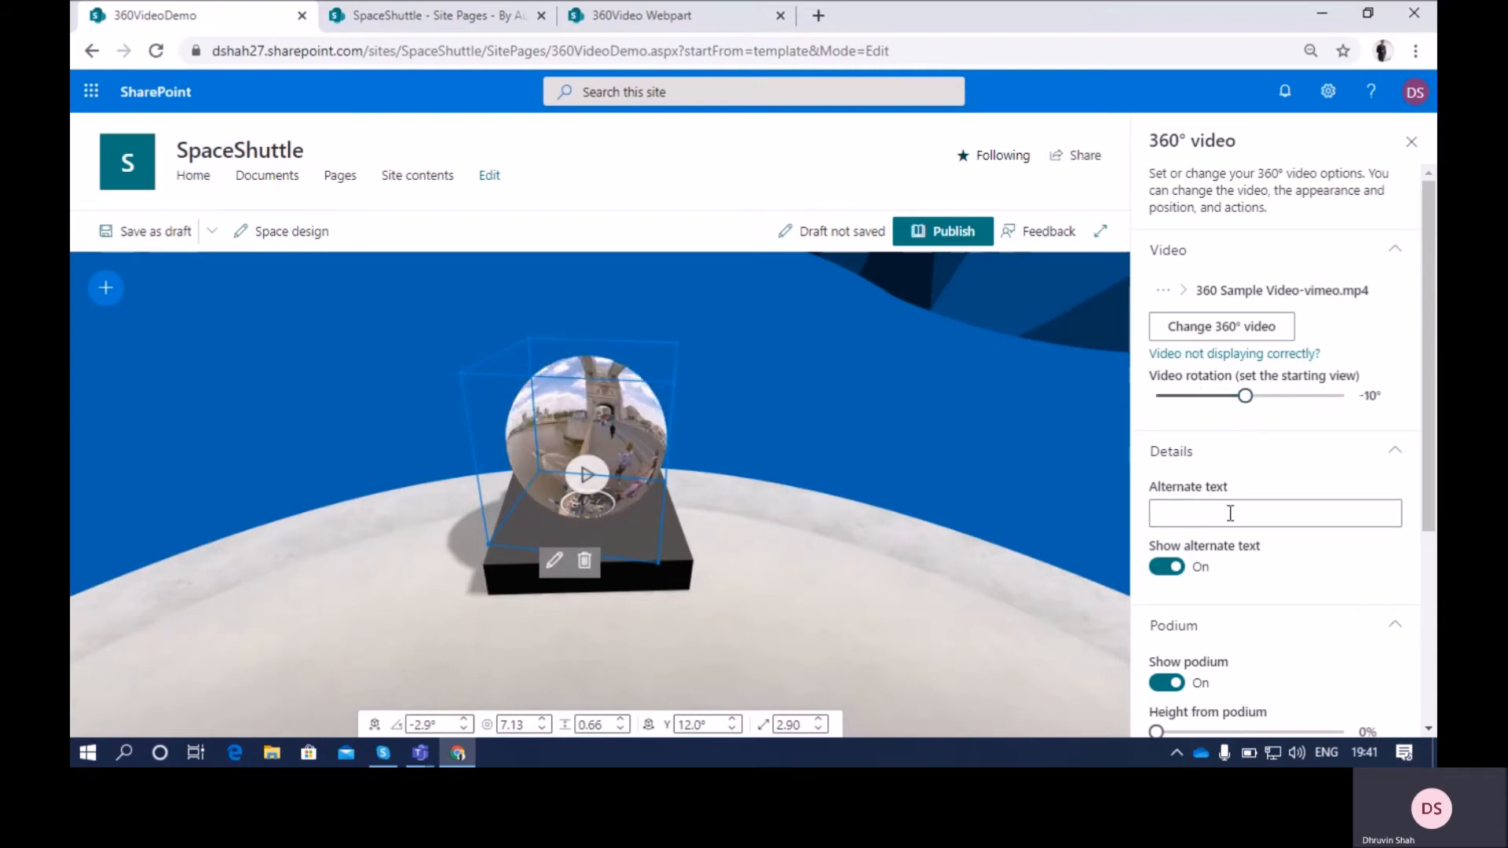
# Toggle the 360° video's podium off and on, leaving it shown, and set the height from podium to 52%
pyautogui.scroll(-1, 1233, 511)
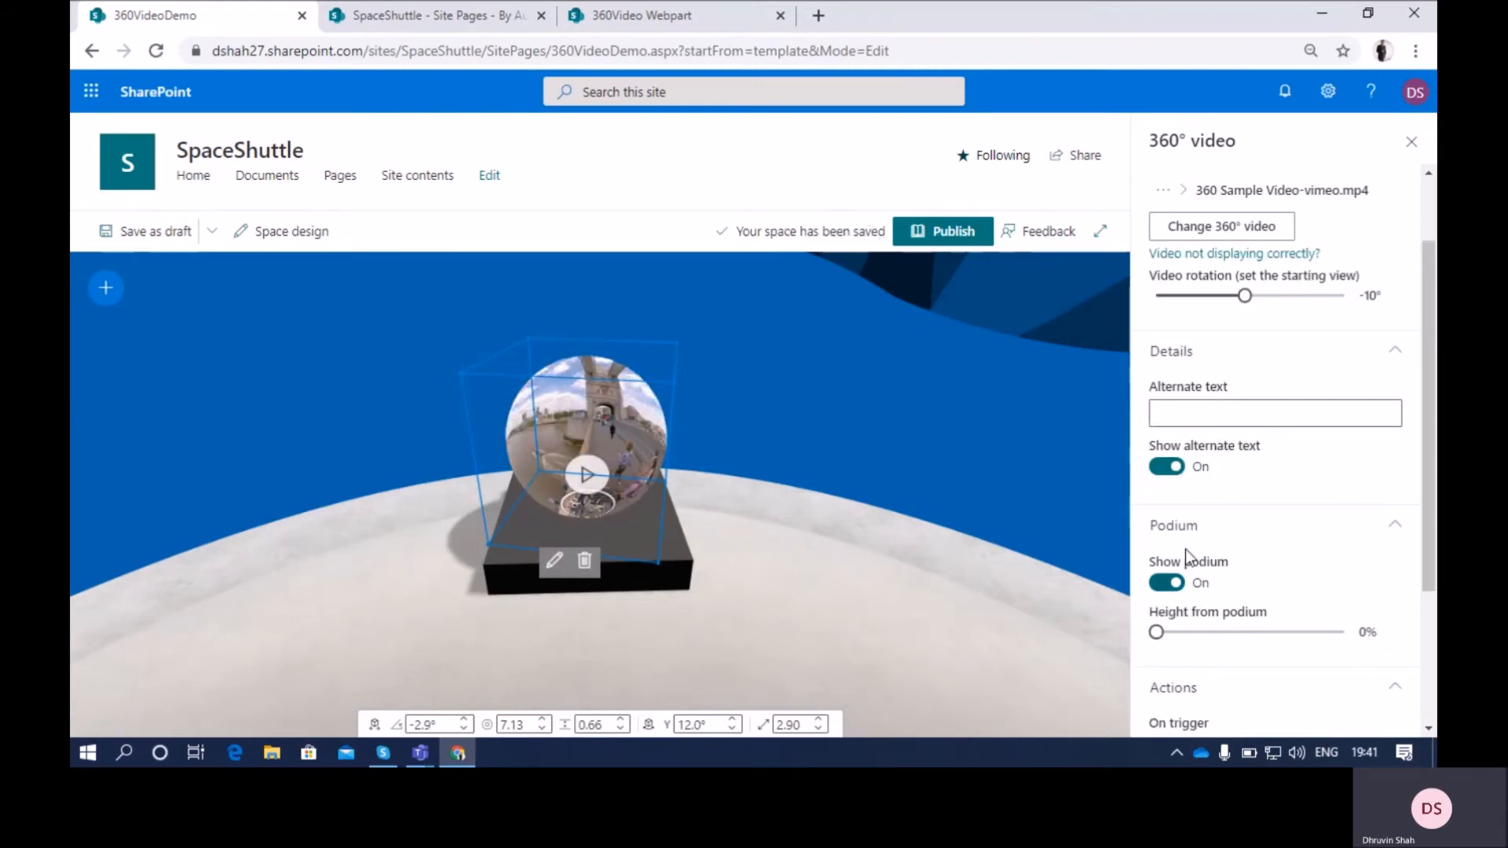
pyautogui.scroll(-2, 1185, 549)
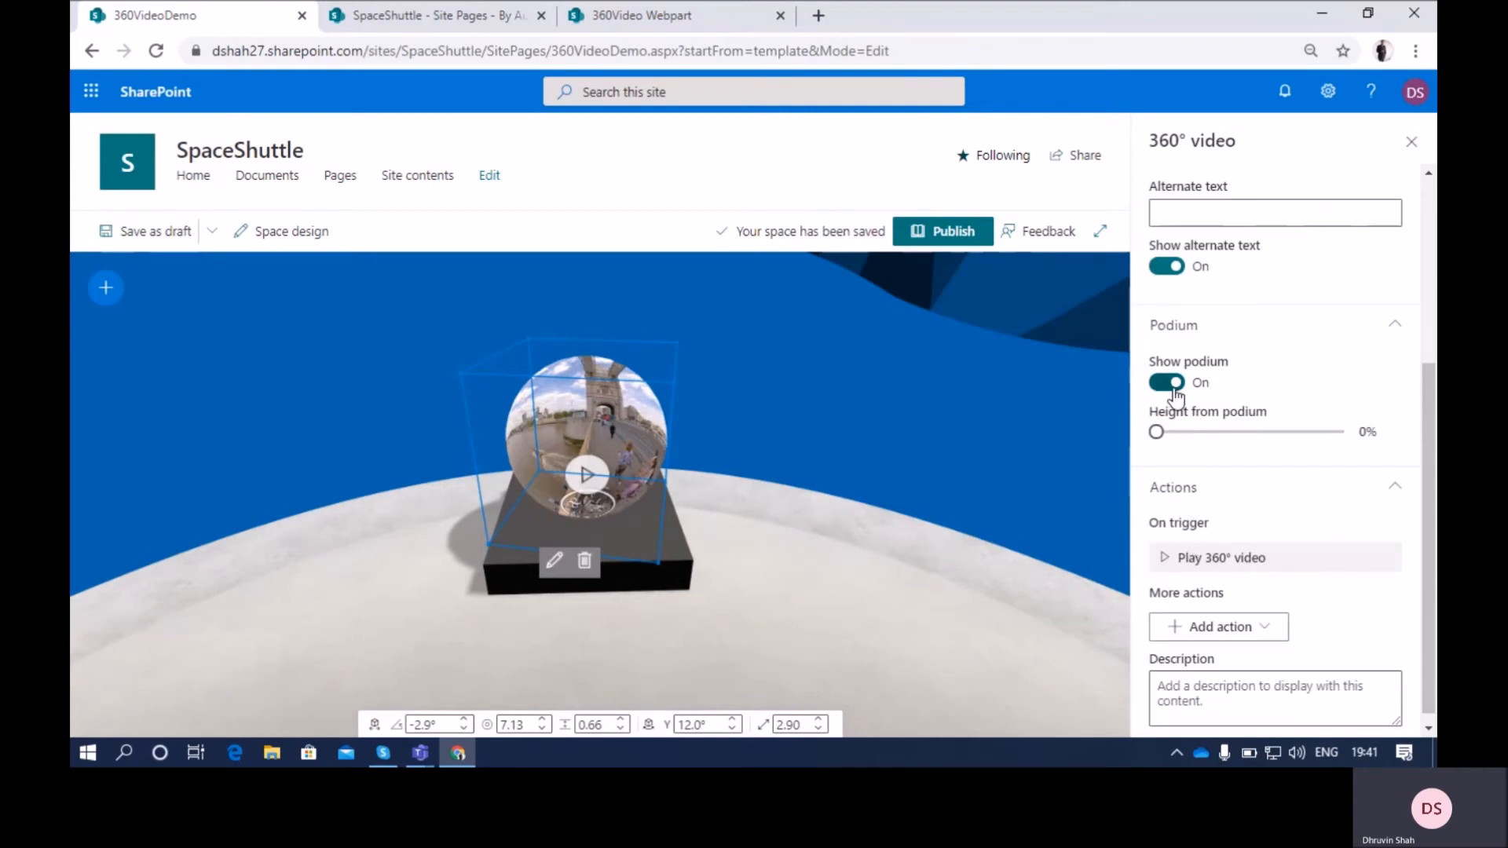
pyautogui.click(1175, 395)
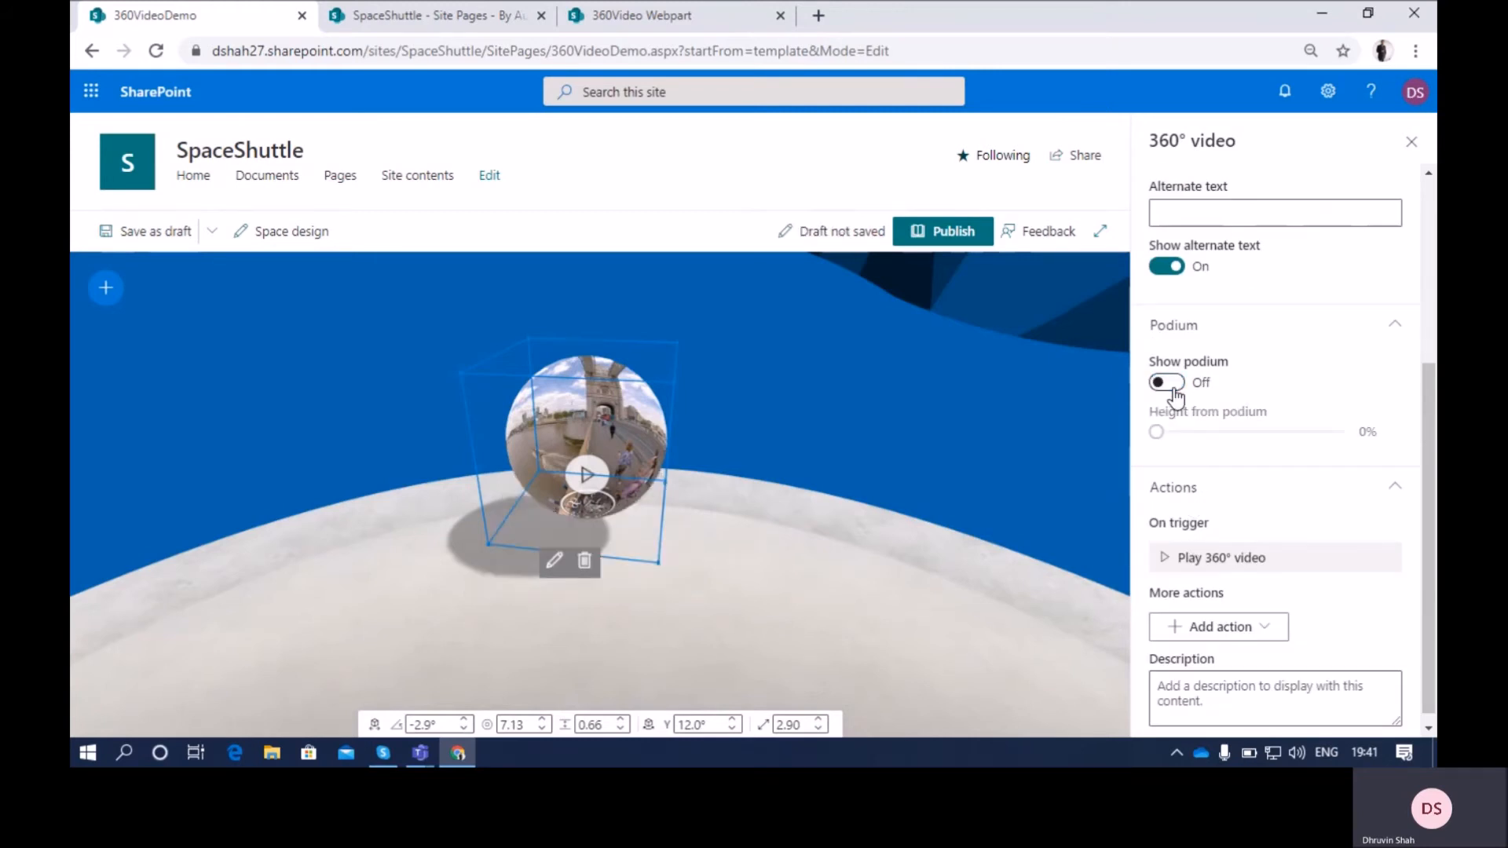
pyautogui.click(1175, 385)
pyautogui.click(1171, 385)
pyautogui.click(1171, 388)
pyautogui.moveTo(1156, 431); pyautogui.dragTo(1257, 446)
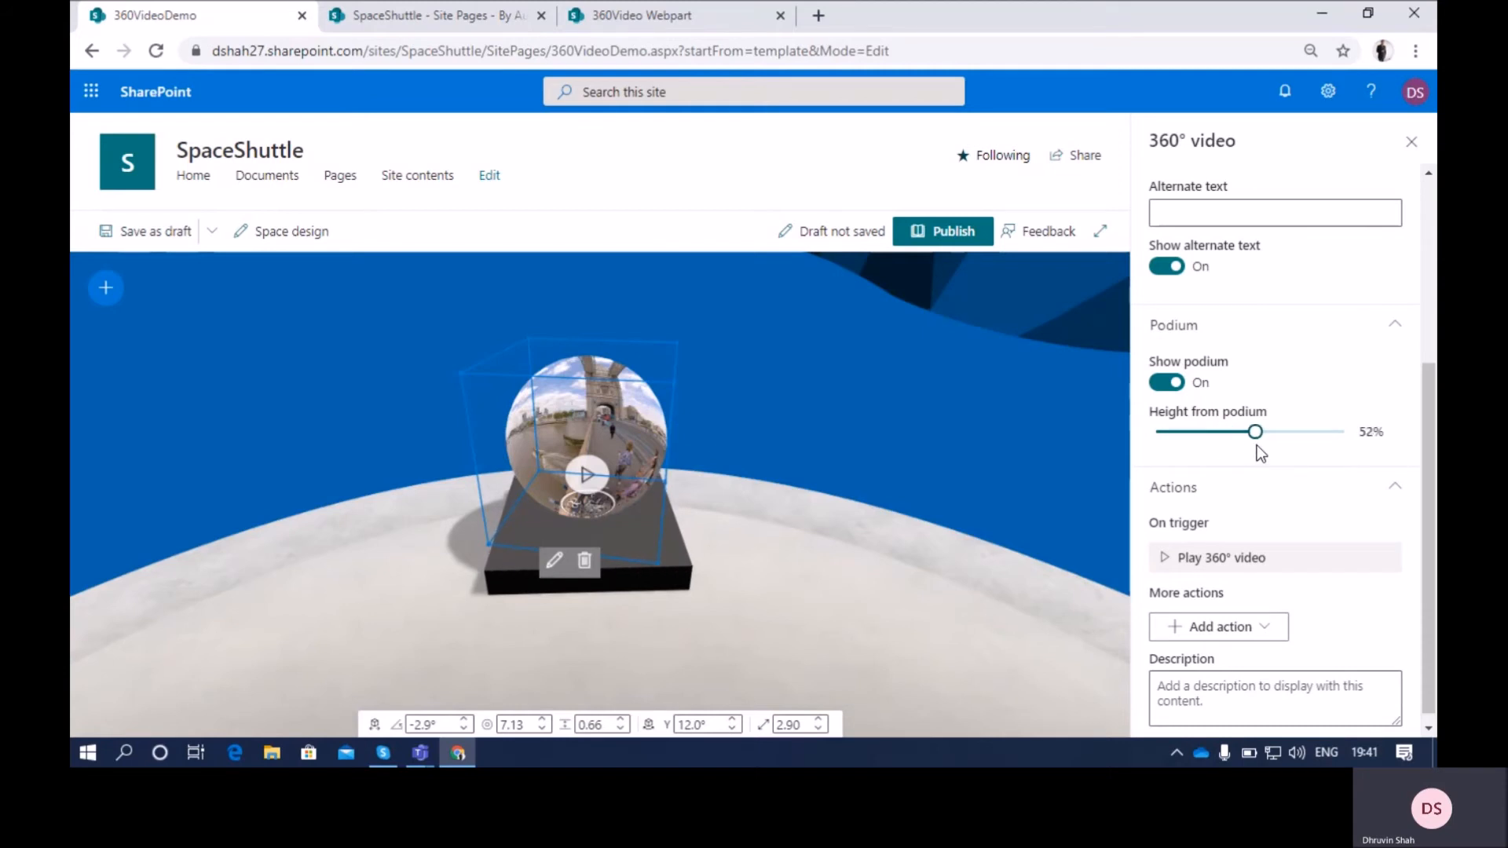
# Examine the additional trigger actions that can be added to the 360° video
pyautogui.scroll(3, 1241, 468)
pyautogui.scroll(-3, 1231, 481)
pyautogui.click(1235, 483)
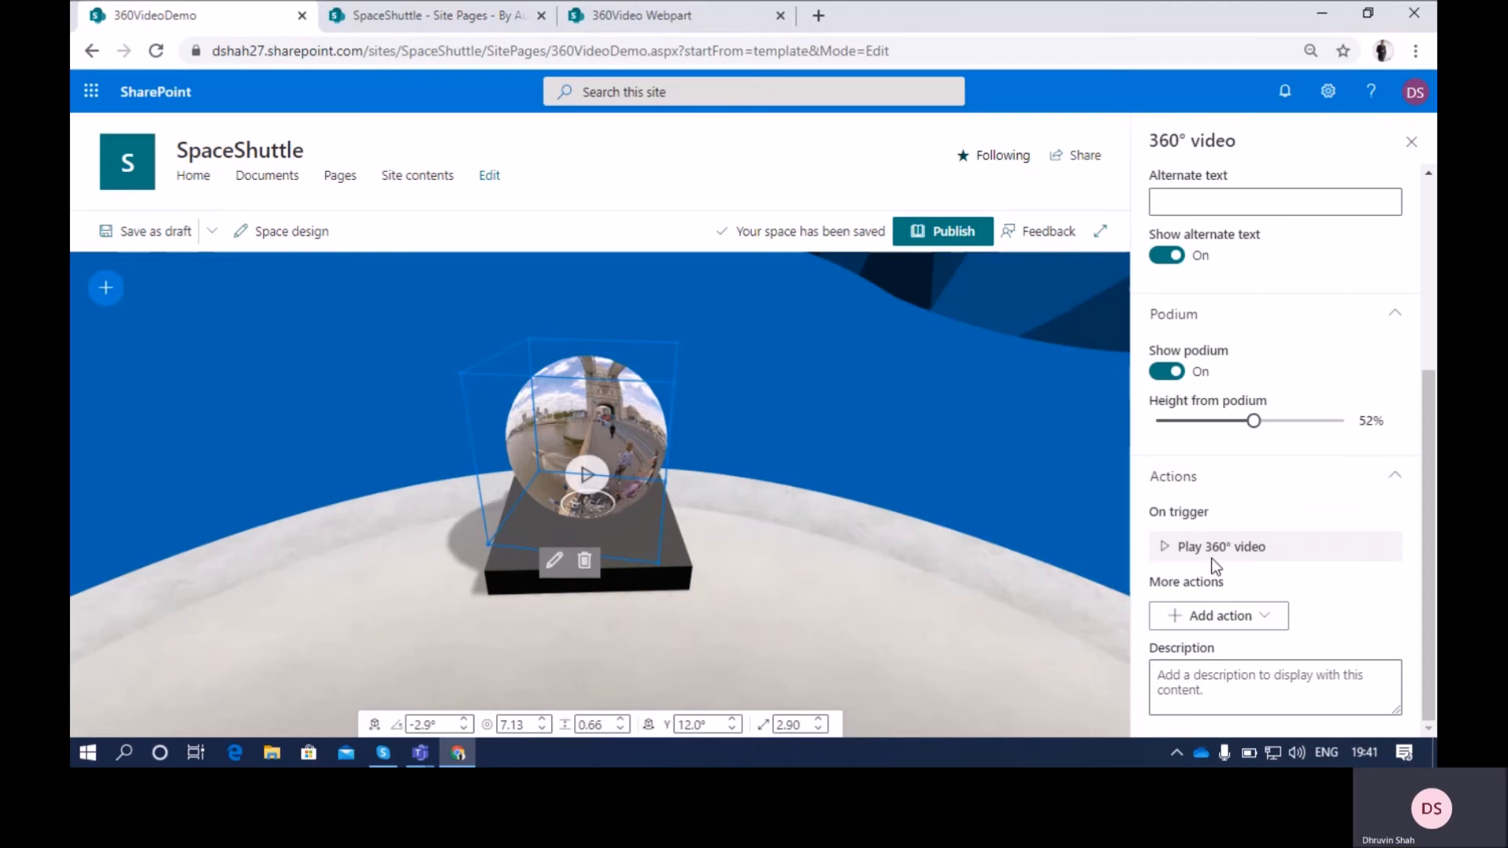
pyautogui.click(1271, 624)
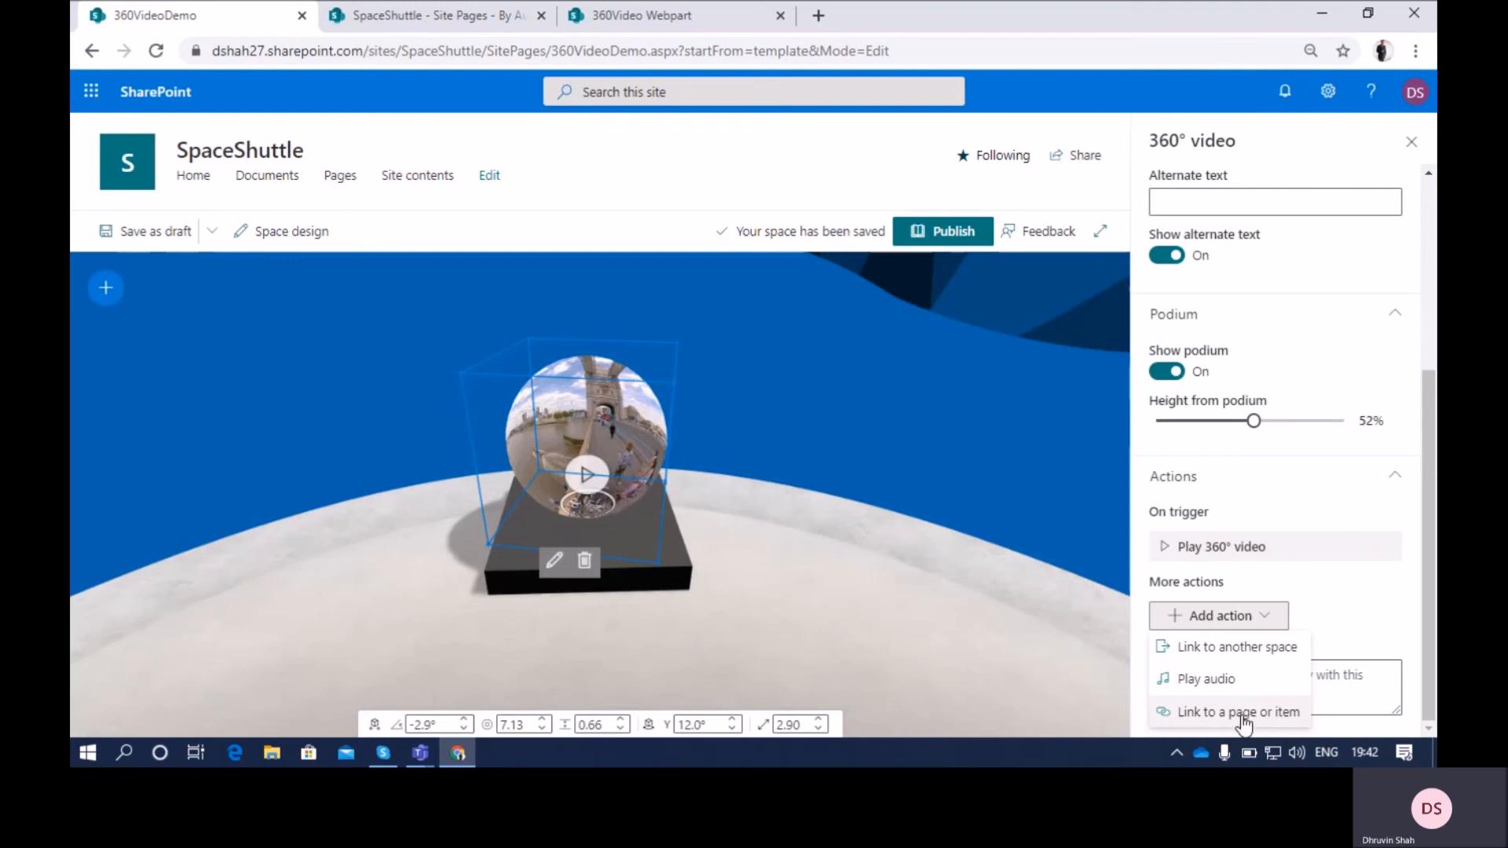
pyautogui.click(1345, 542)
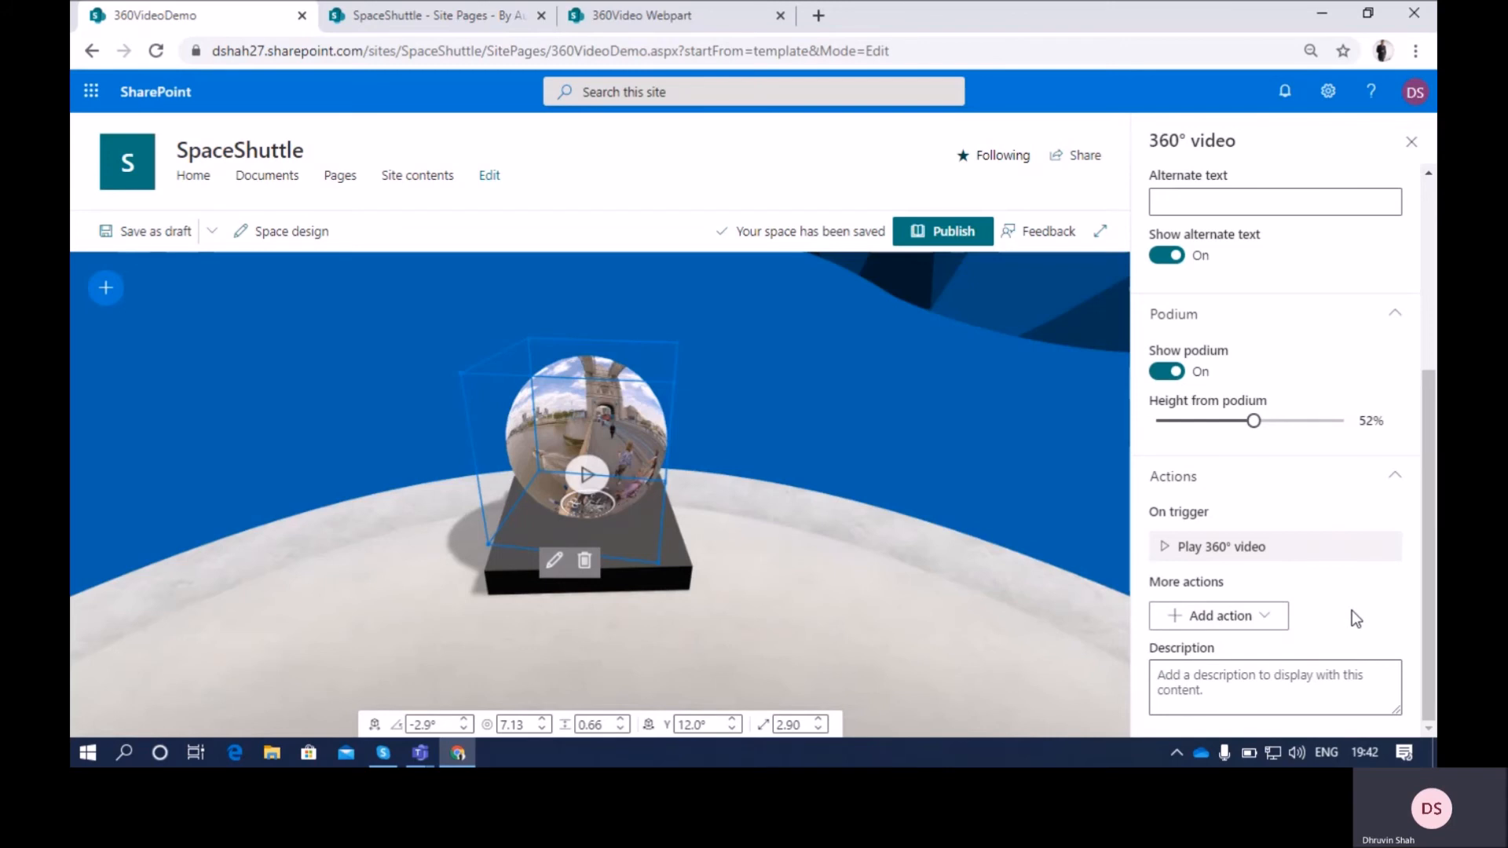
# Close the 360° video's properties and publish the space
pyautogui.scroll(4, 1351, 610)
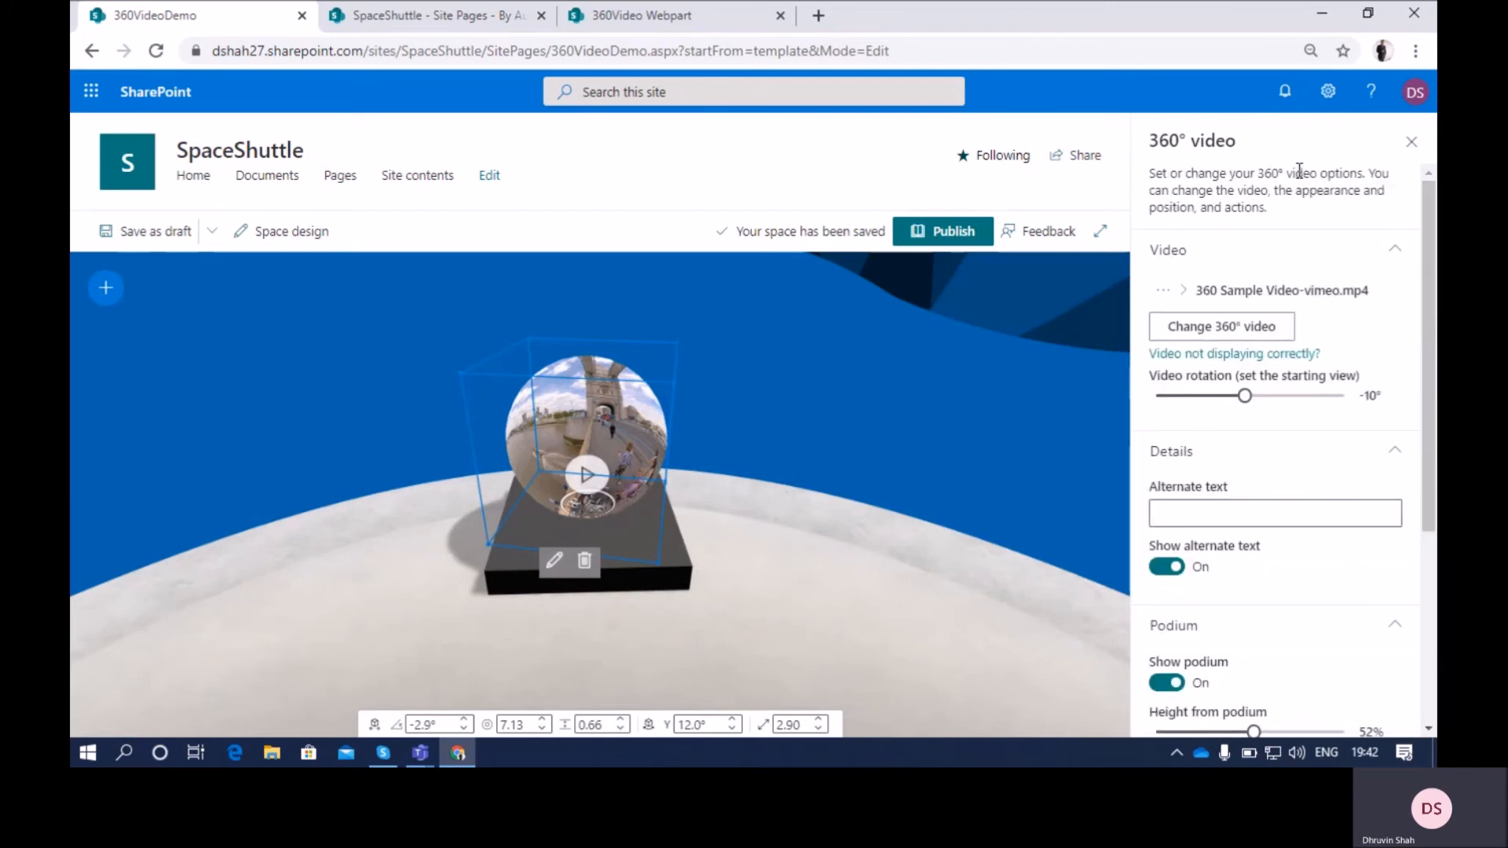
pyautogui.click(1412, 143)
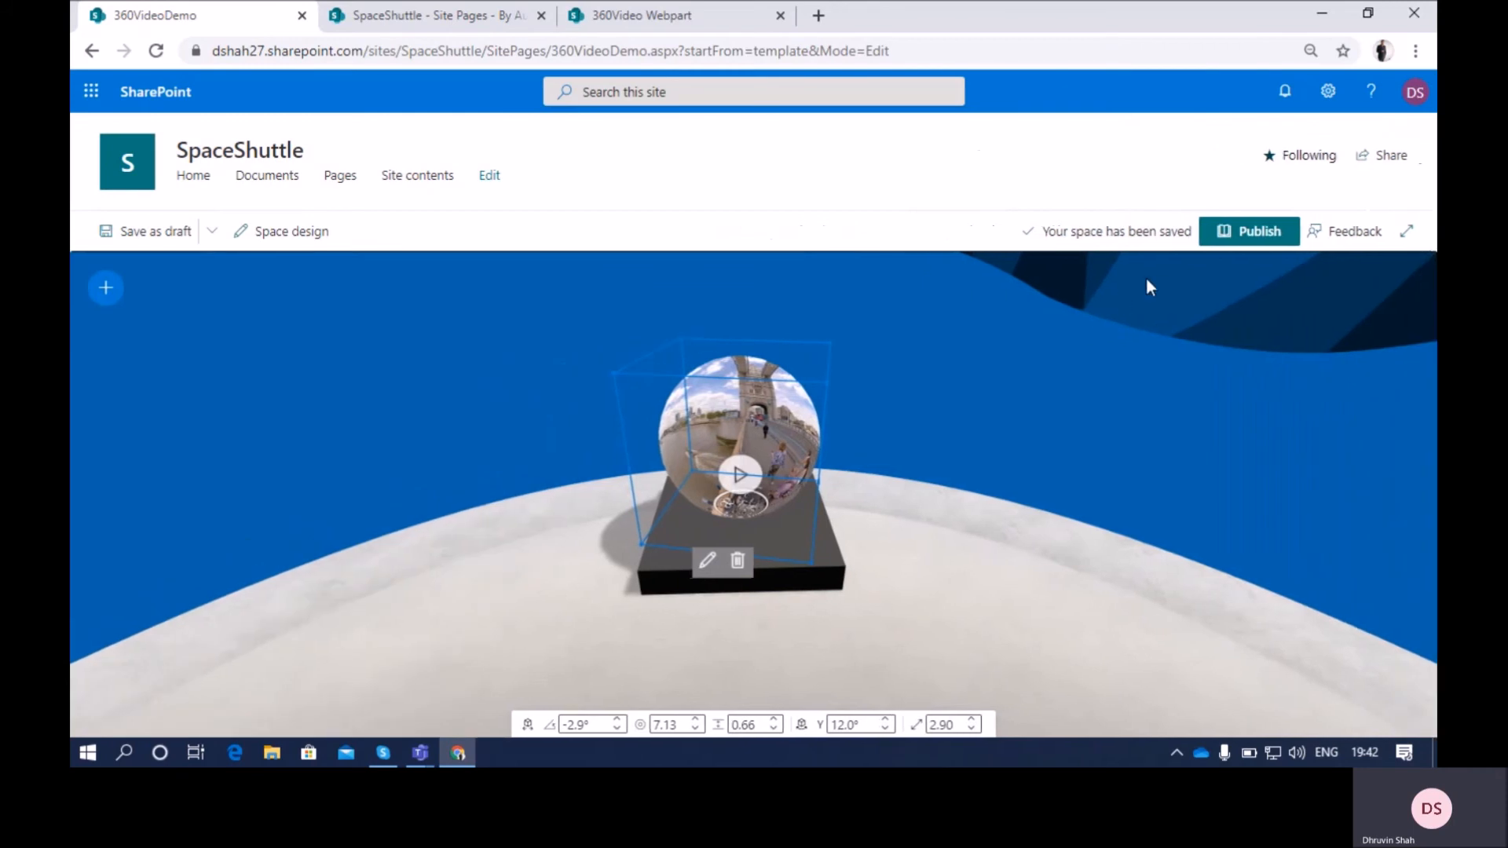
pyautogui.click(1239, 241)
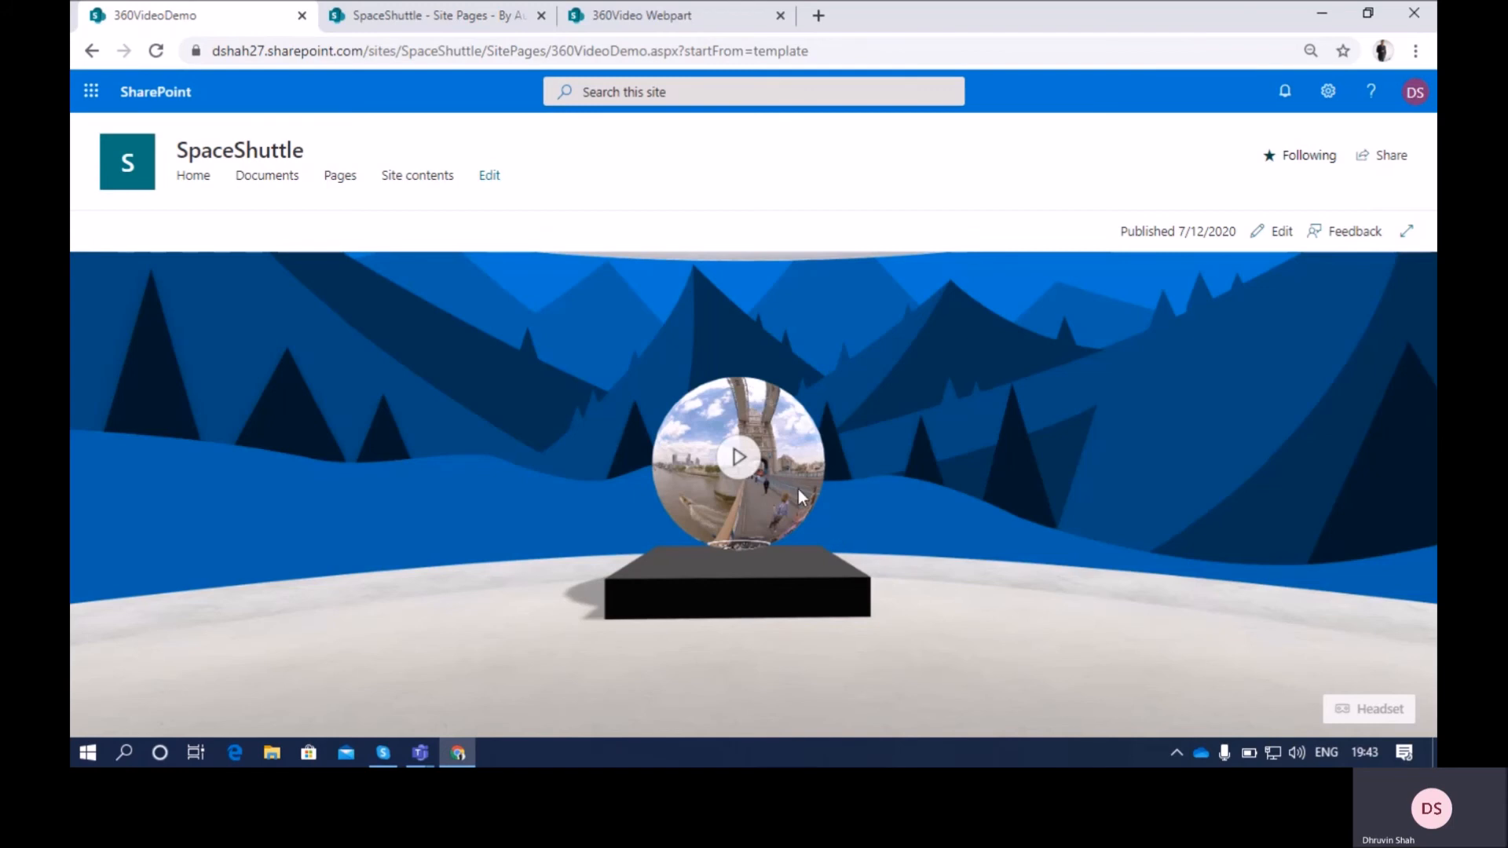
# Play the 360° video in the published space, looking around the scene in several directions before exiting playback
pyautogui.moveTo(779, 469); pyautogui.dragTo(805, 499)
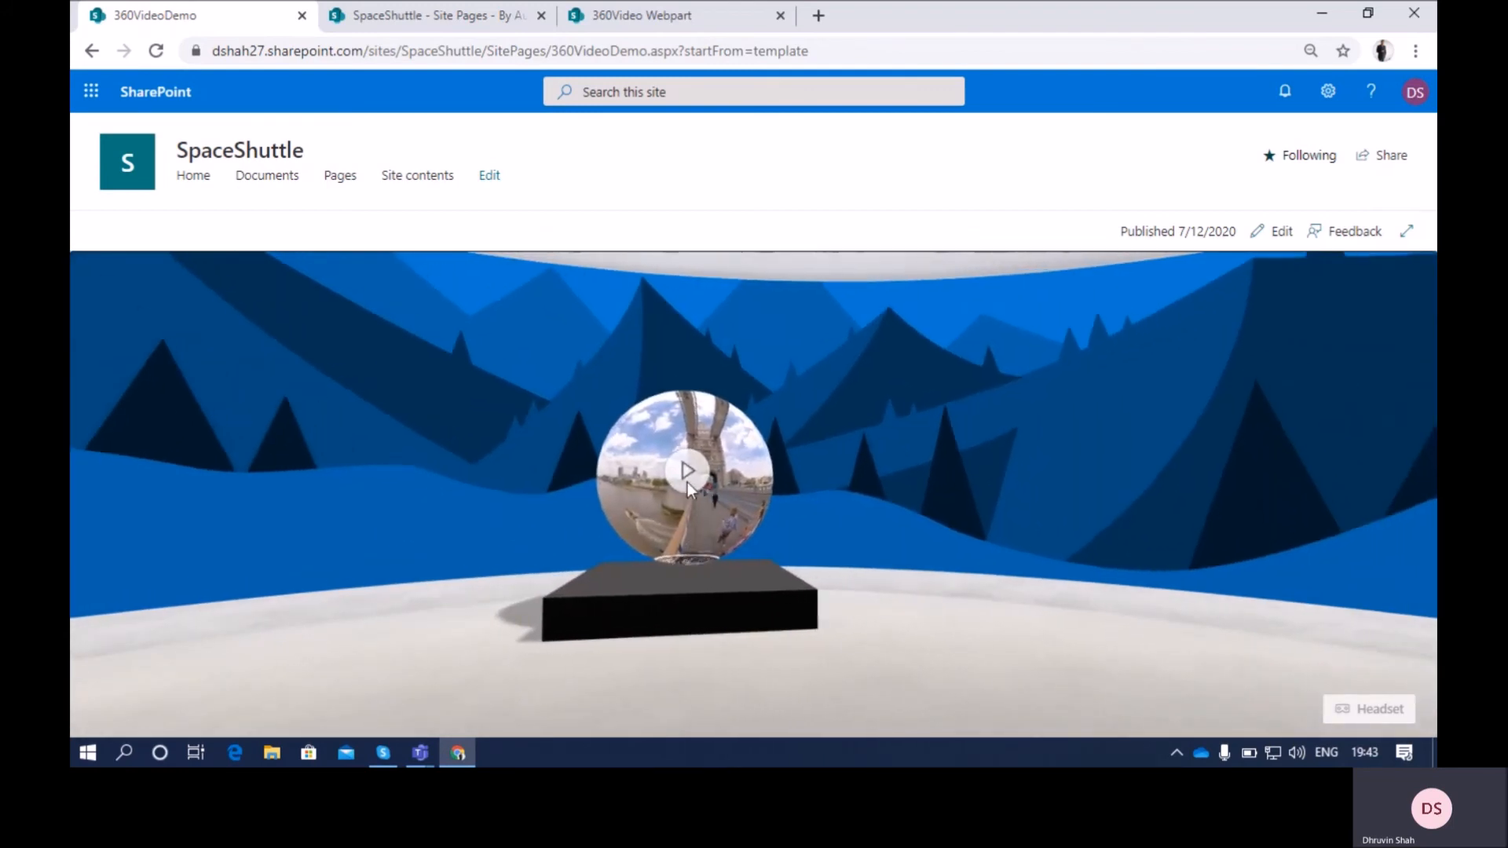
pyautogui.click(687, 473)
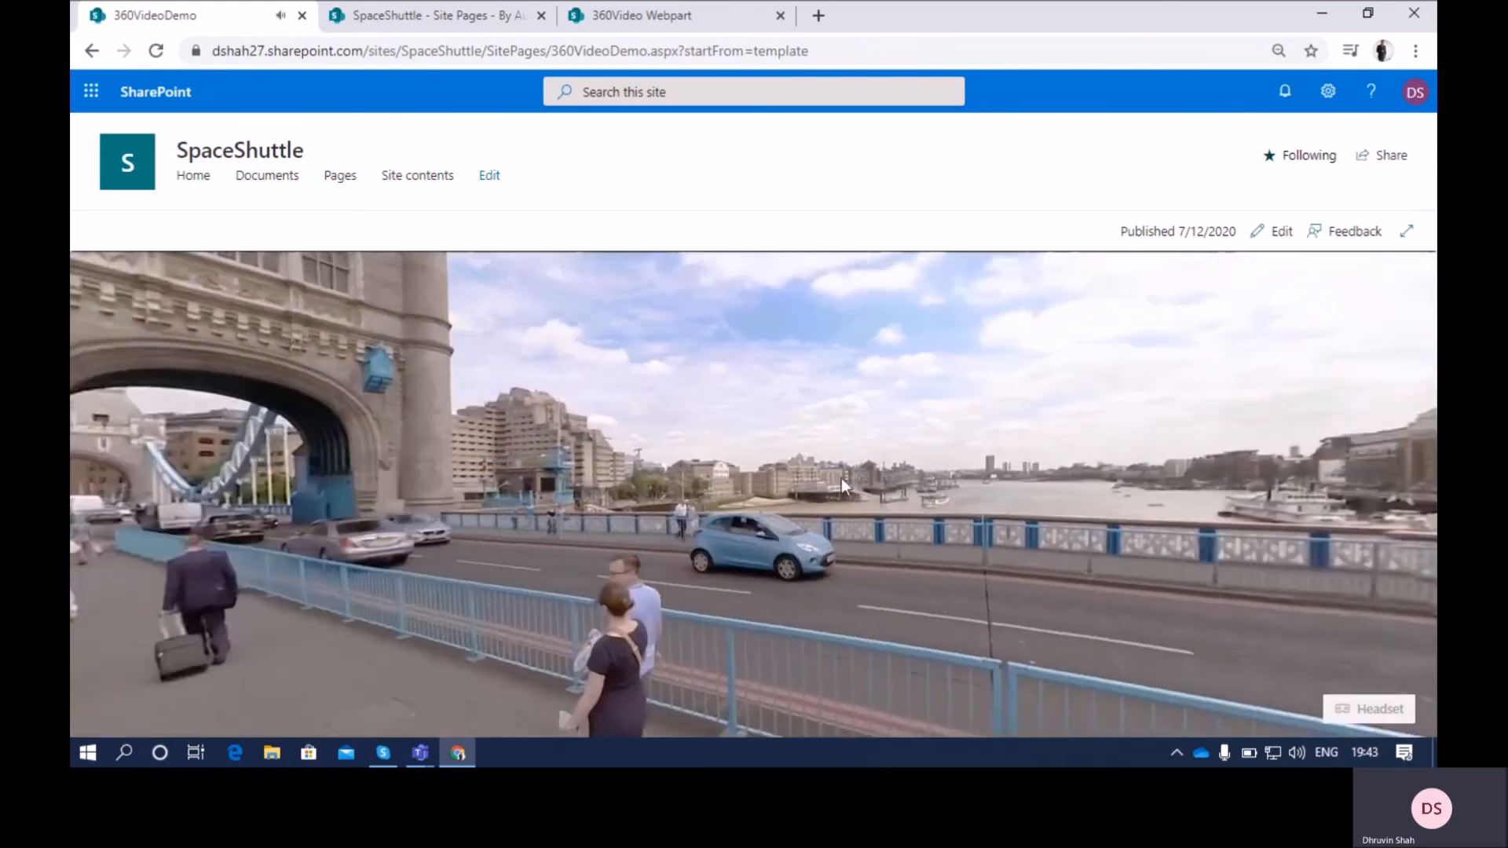
pyautogui.moveTo(841, 478); pyautogui.dragTo(366, 463)
pyautogui.moveTo(1006, 487); pyautogui.dragTo(115, 432)
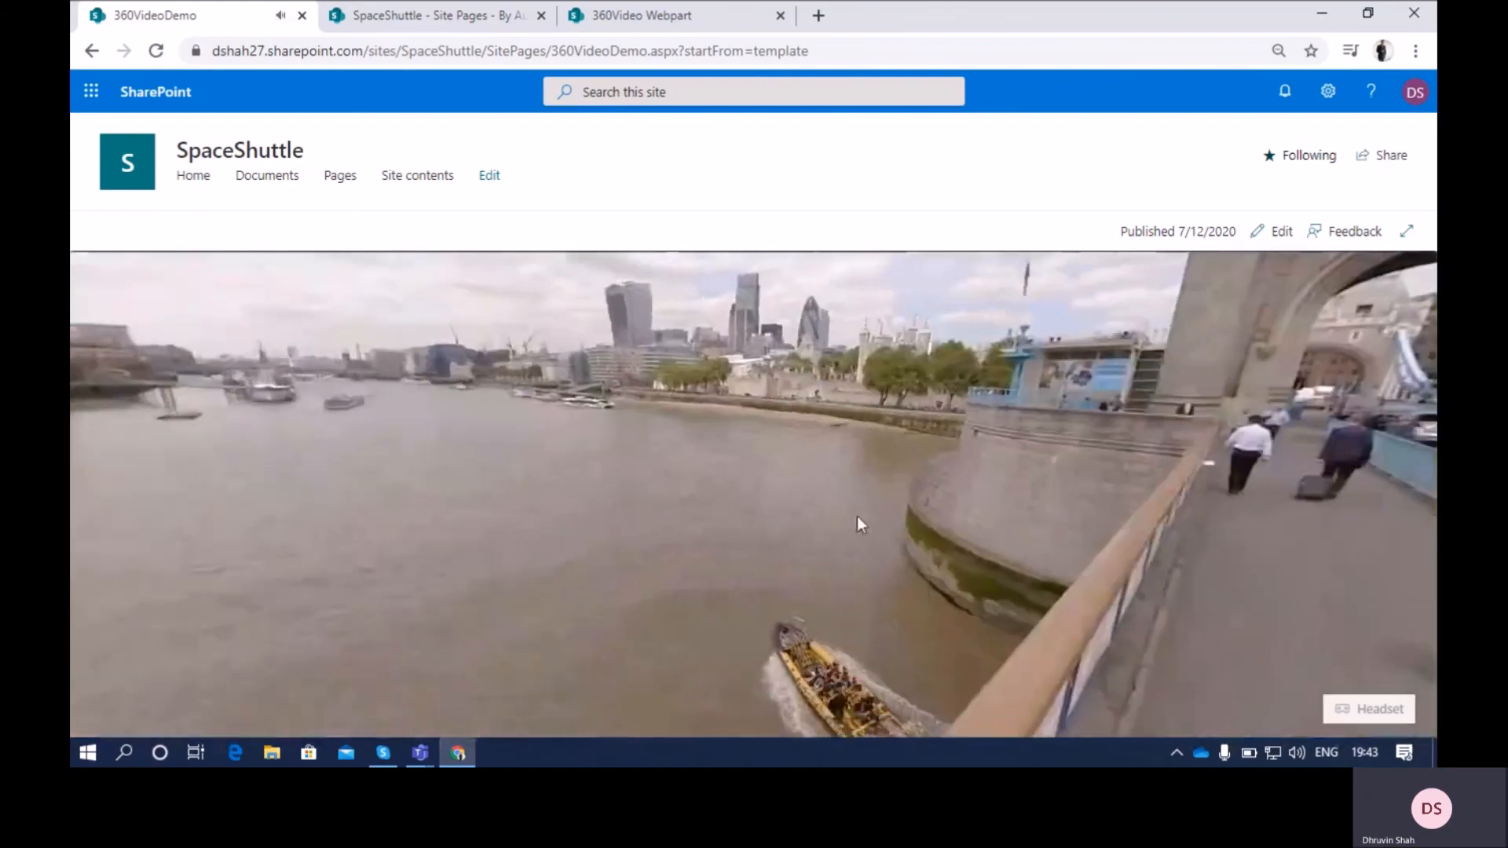
pyautogui.moveTo(856, 516); pyautogui.dragTo(72, 481)
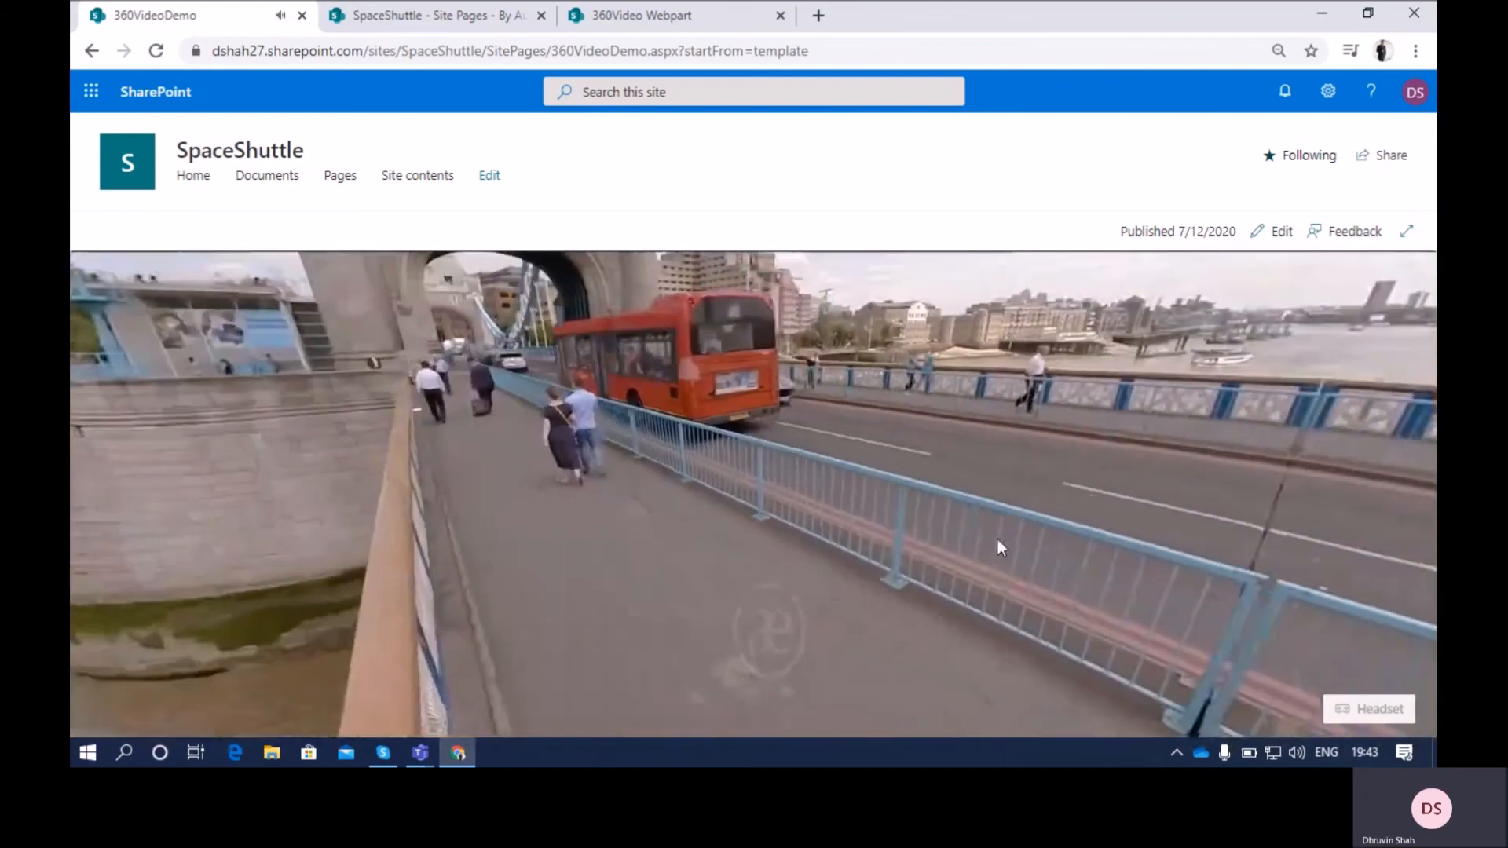
pyautogui.moveTo(997, 537); pyautogui.dragTo(500, 133)
pyautogui.moveTo(624, 560); pyautogui.dragTo(314, 267)
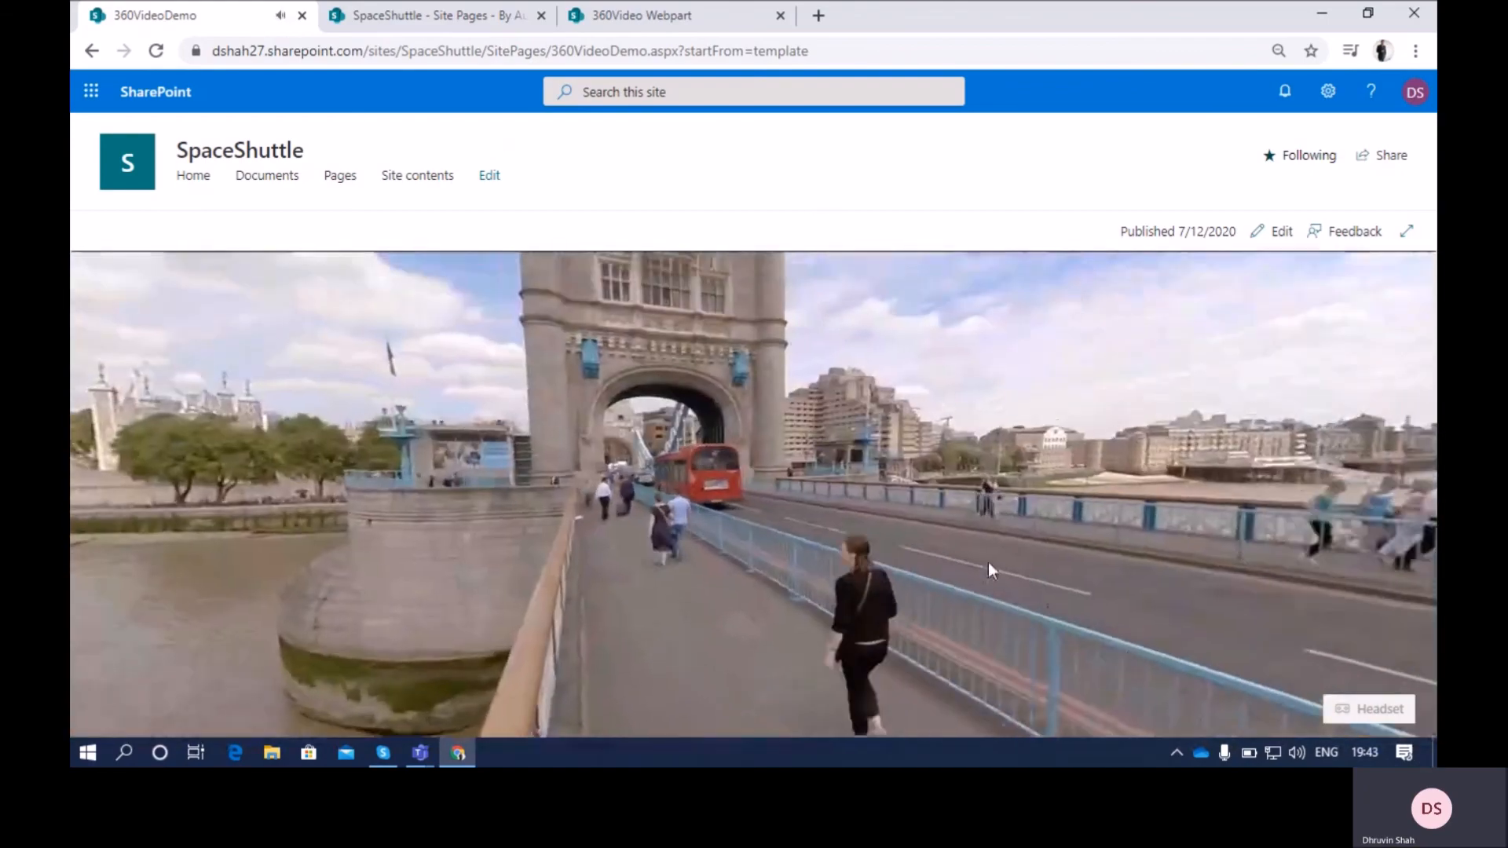
pyautogui.moveTo(899, 515); pyautogui.dragTo(1195, 357)
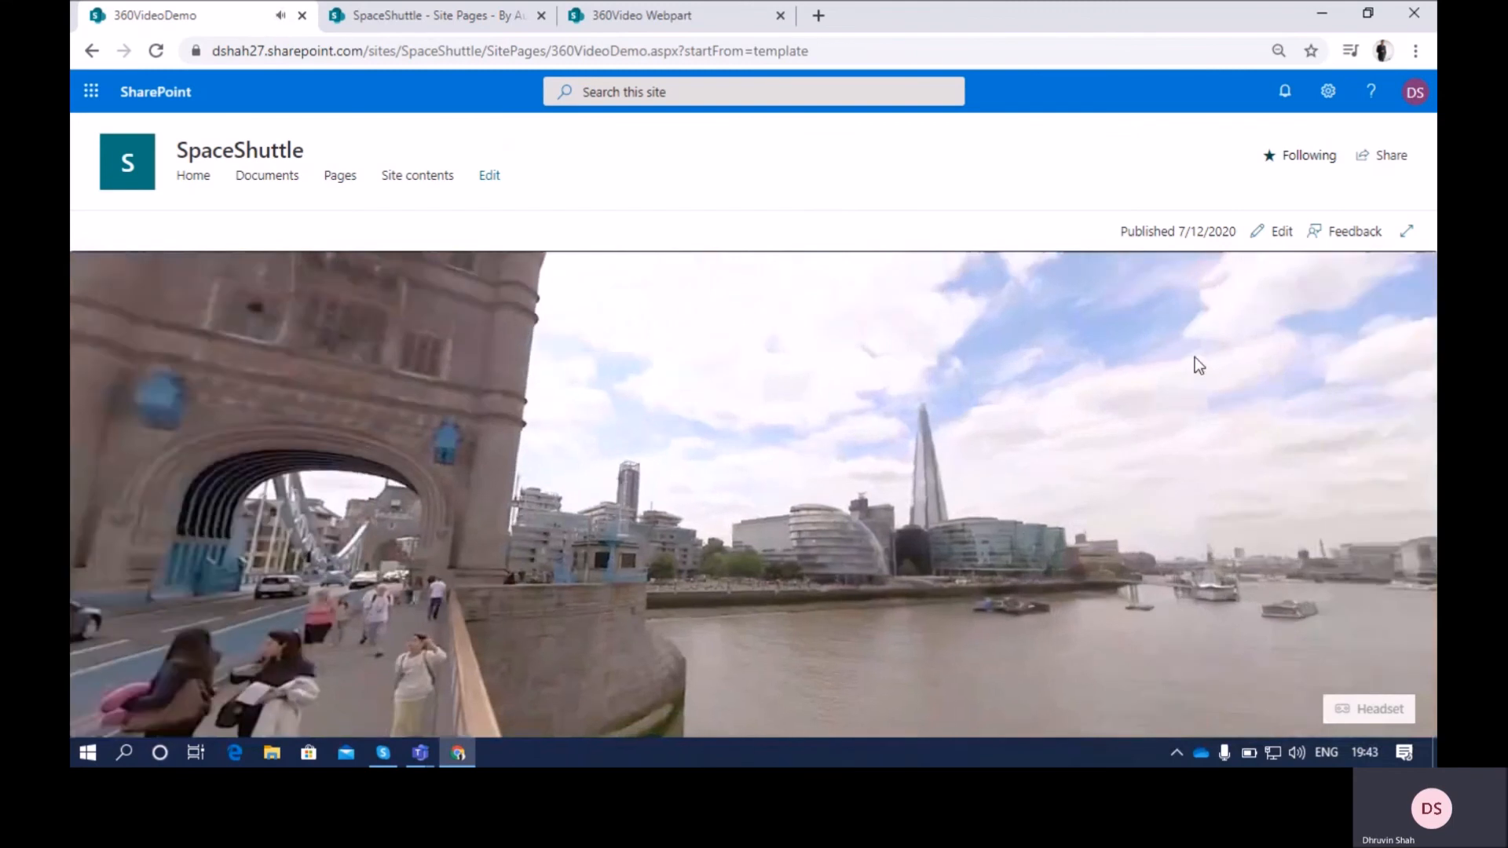
pyautogui.click(845, 398)
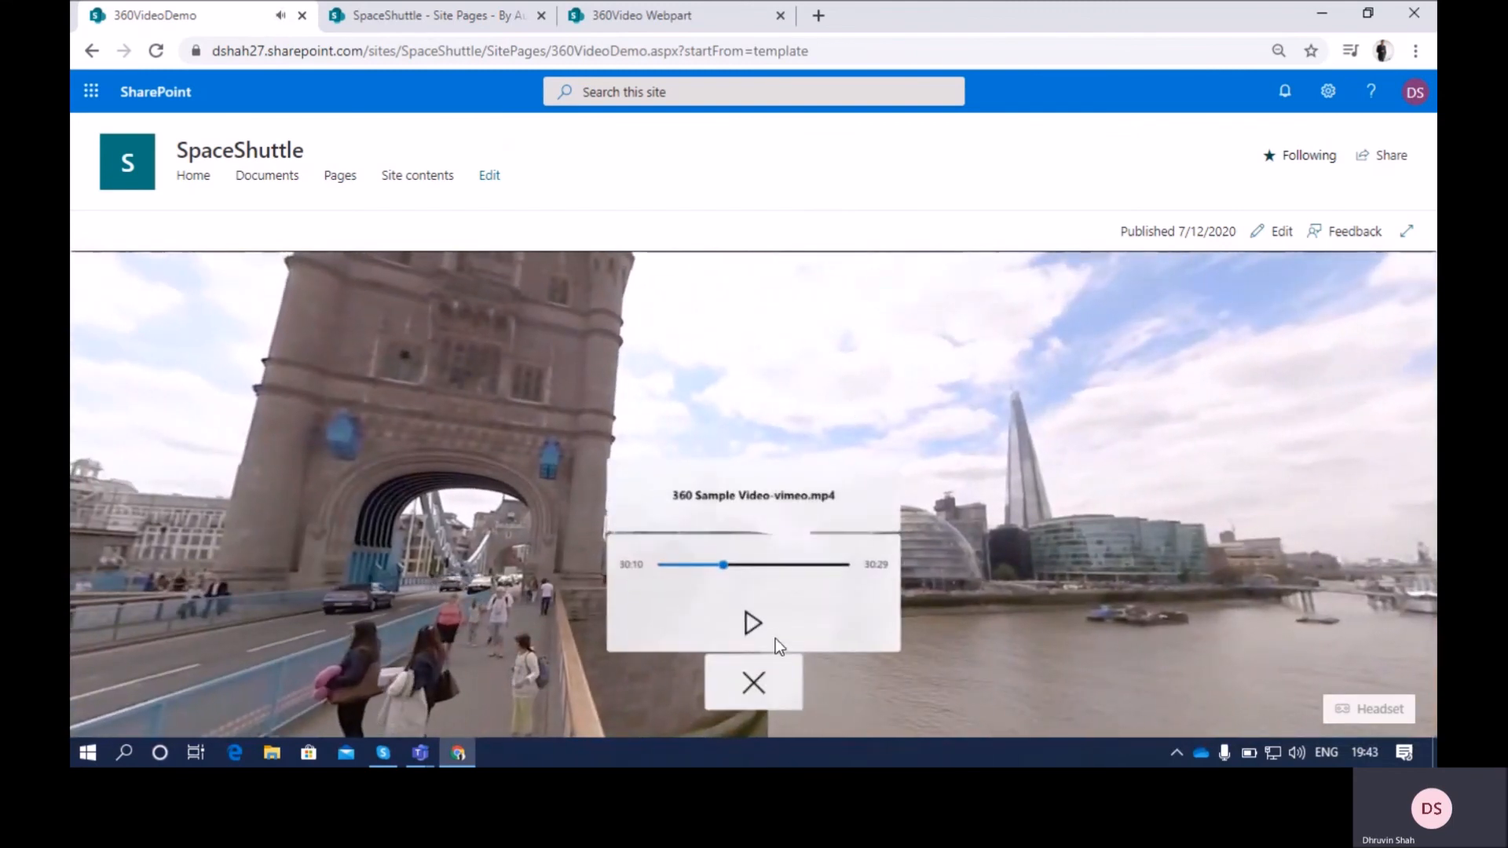
pyautogui.click(756, 681)
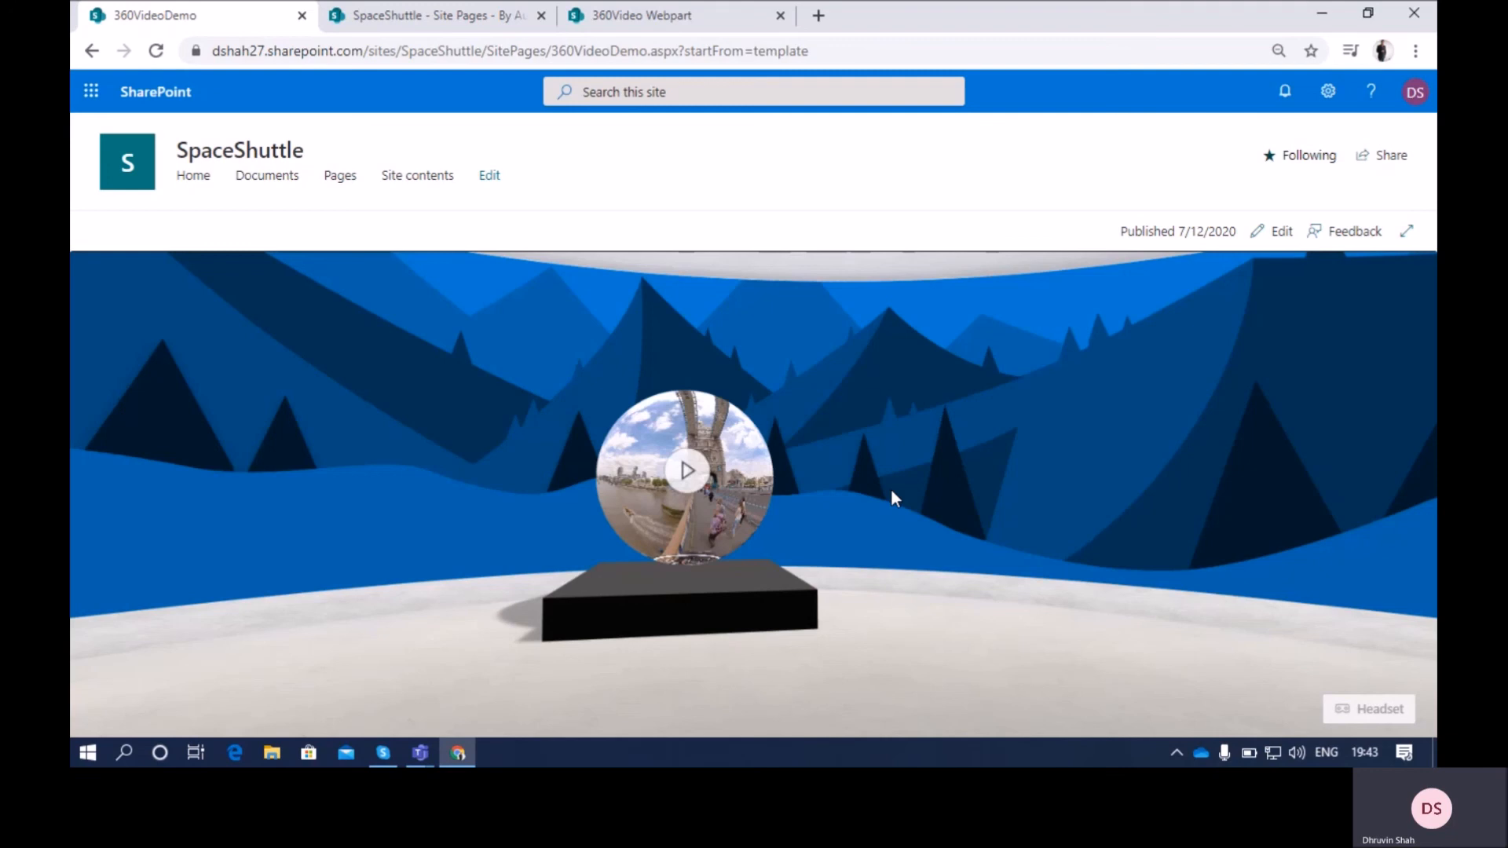
# Open a new browser tab
pyautogui.click(818, 17)
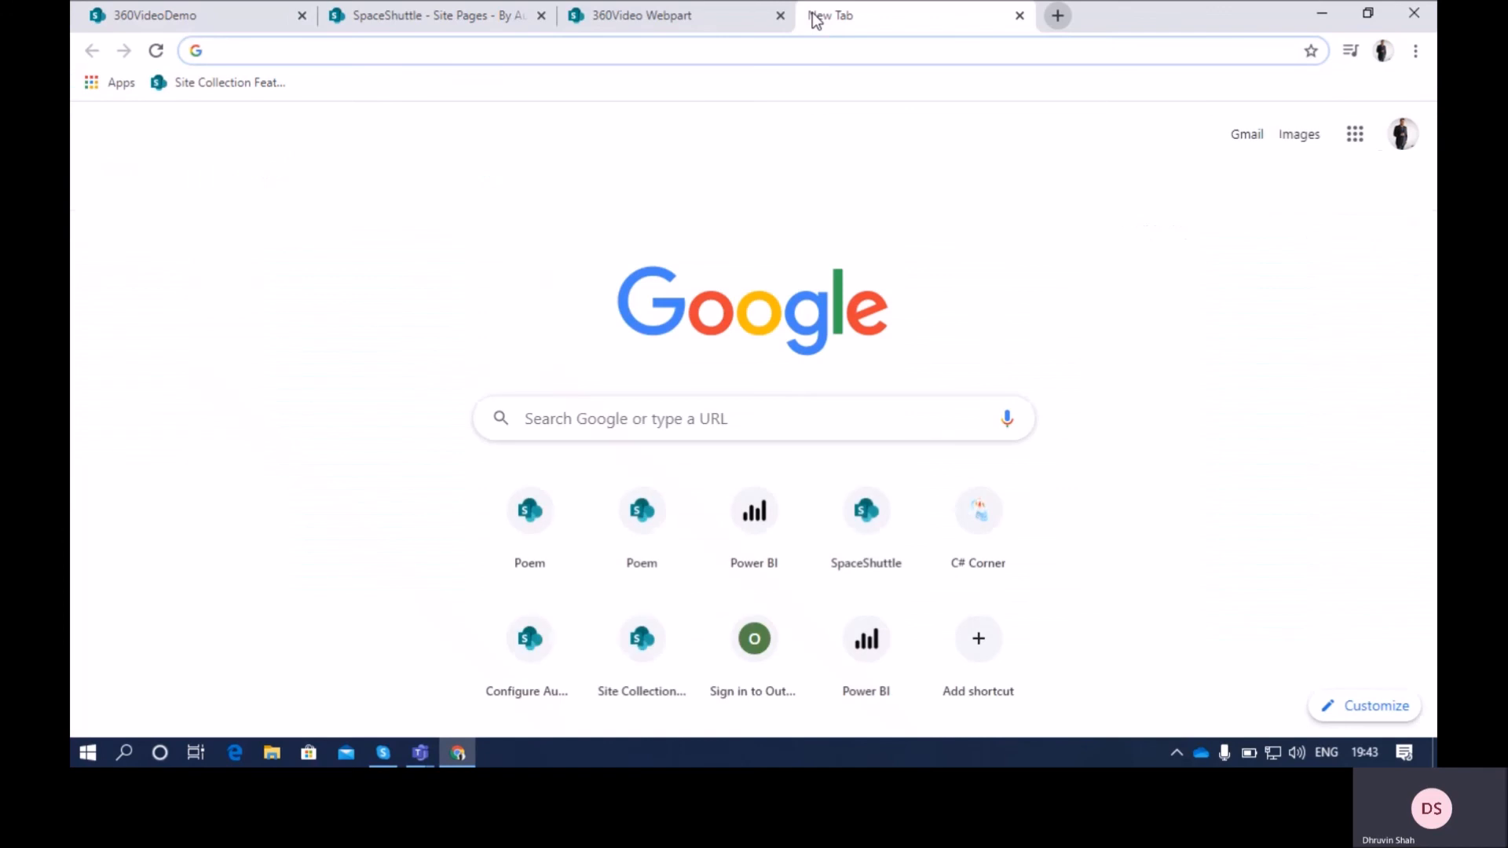